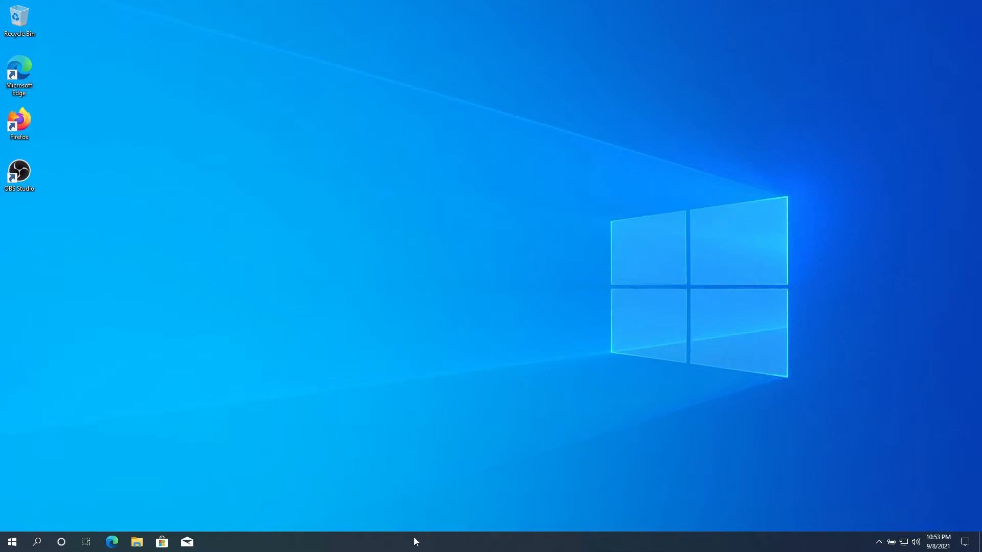
- Open Task Manager on the Windows 10 desktop and move its window nearer the middle of the screen
{"action": "right_click", "coordinate": [414, 545]}
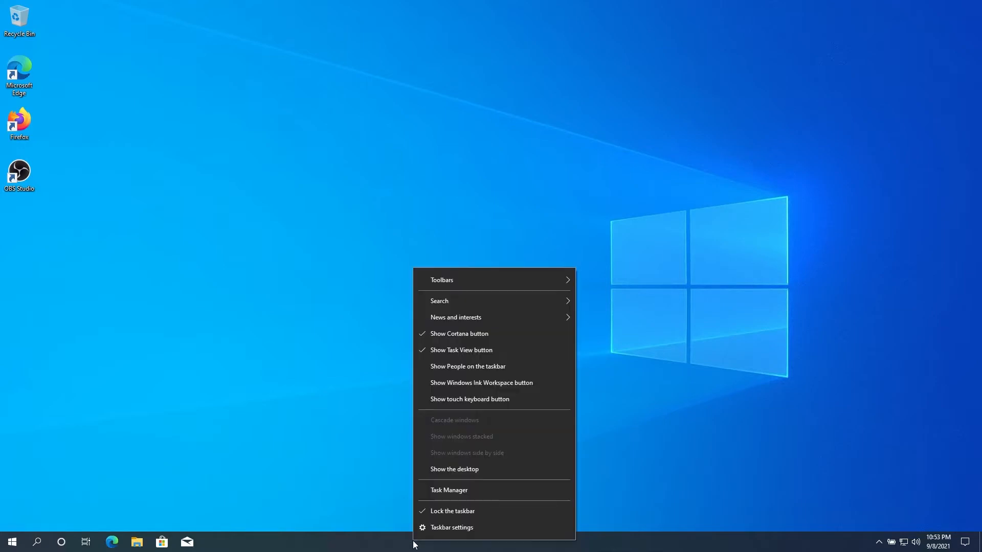
{"action": "left_click", "coordinate": [452, 492]}
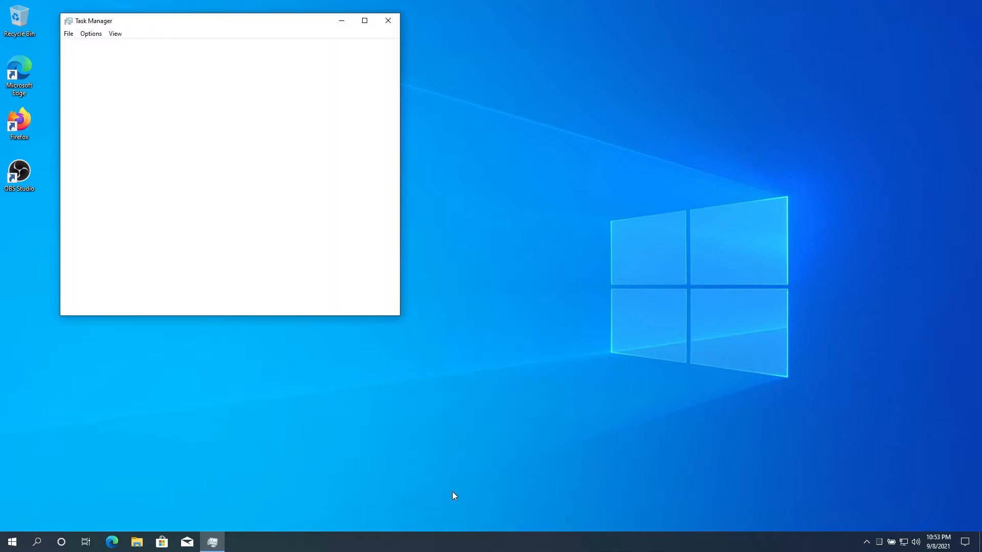
{"action": "left_click_drag", "start_coordinate": [254, 24], "coordinate": [392, 75]}
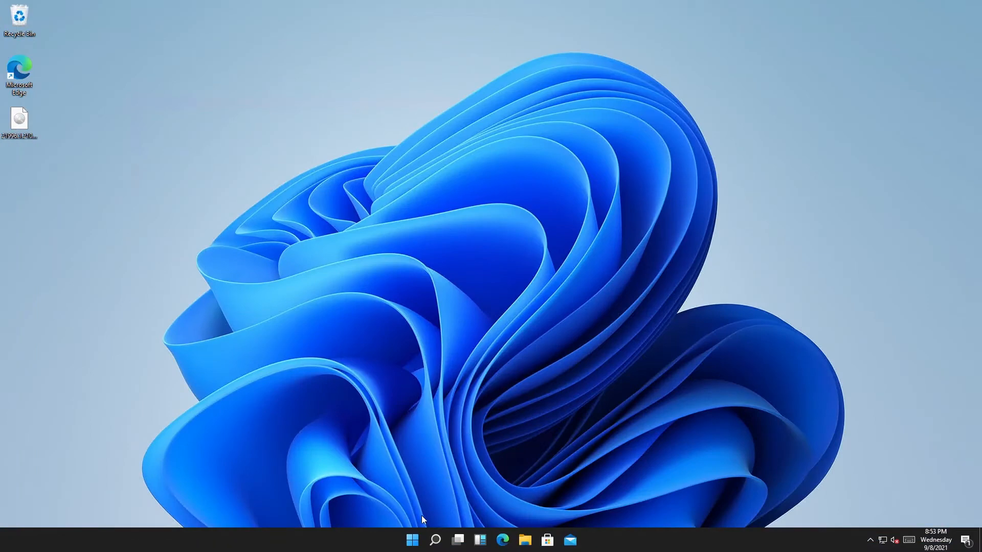
- Search for "task" on the Windows 11 desktop and launch Task Manager
{"action": "left_click", "coordinate": [412, 541]}
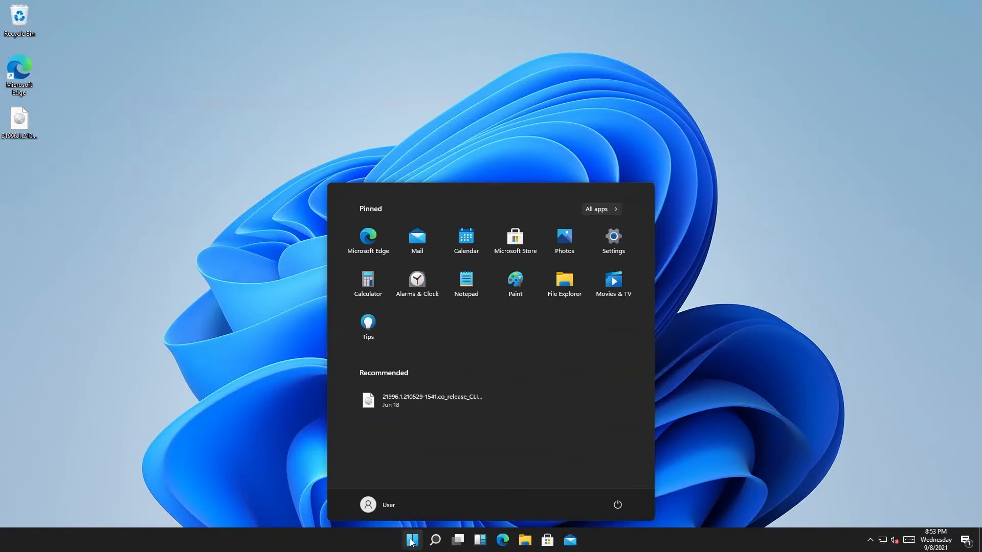
{"action": "type", "text": "task"}
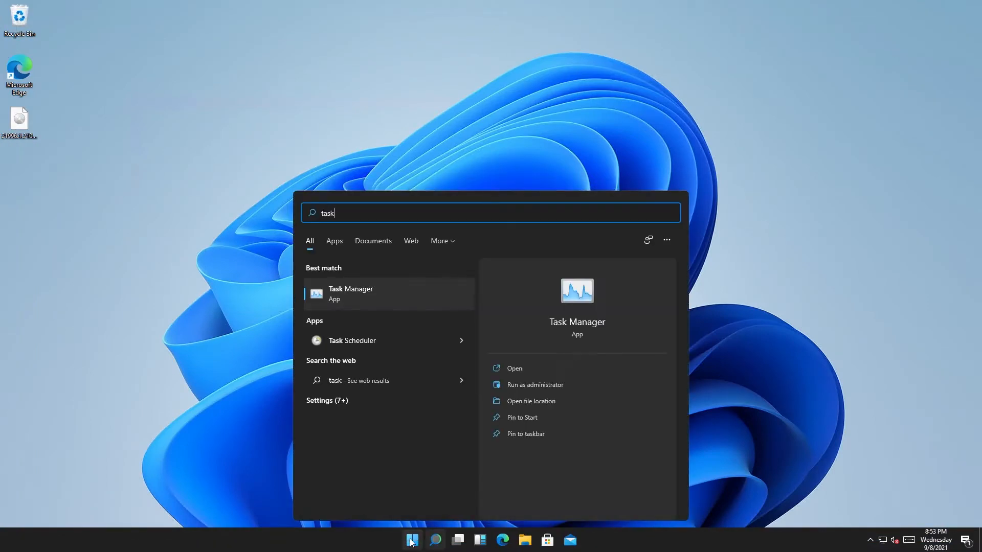
{"action": "left_click", "coordinate": [364, 288]}
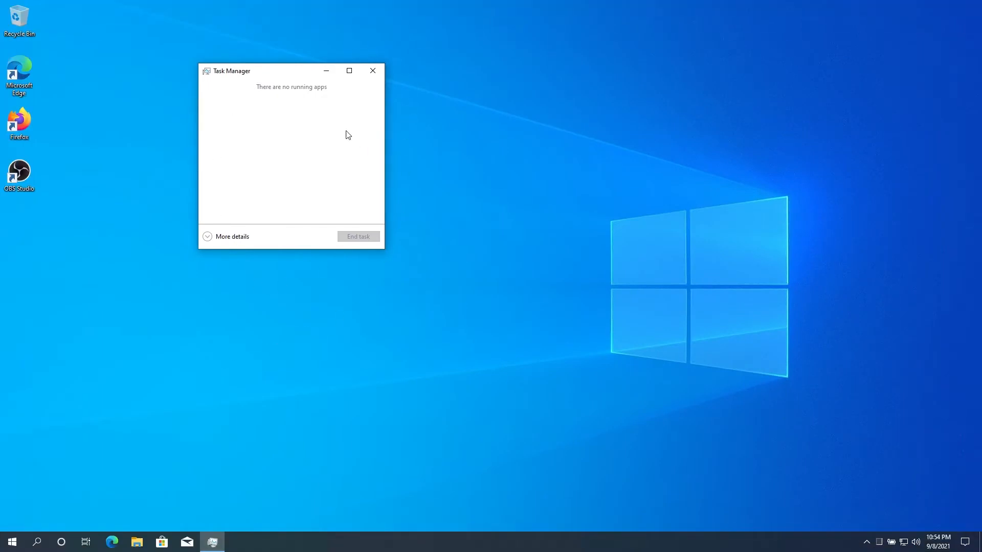
- Expand Task Manager on Windows 10 to its detailed view and inspect the Microsoft OneDrive and Windows Security notification startup entries
{"action": "left_click", "coordinate": [226, 239]}
{"action": "left_click", "coordinate": [327, 97]}
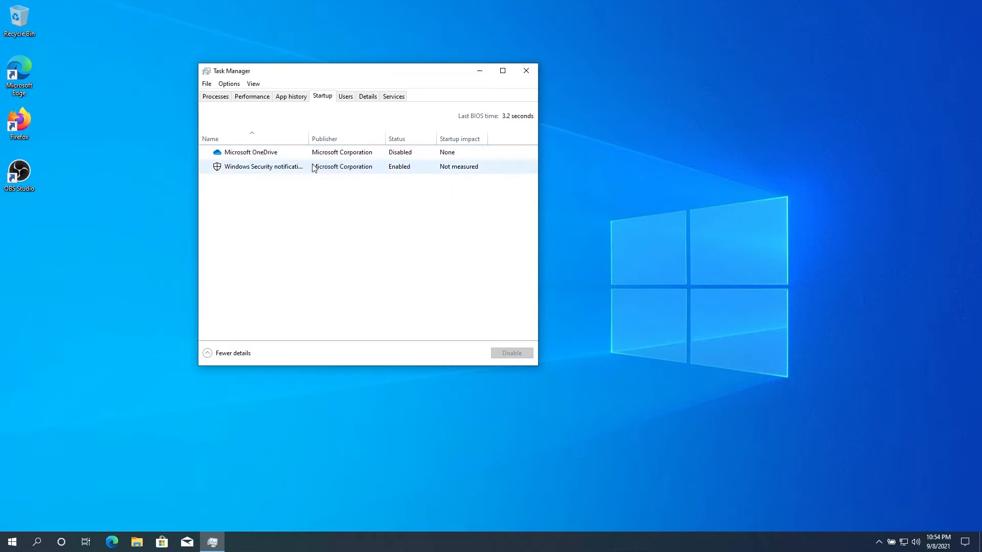
{"action": "left_click", "coordinate": [264, 157]}
{"action": "left_click", "coordinate": [265, 168]}
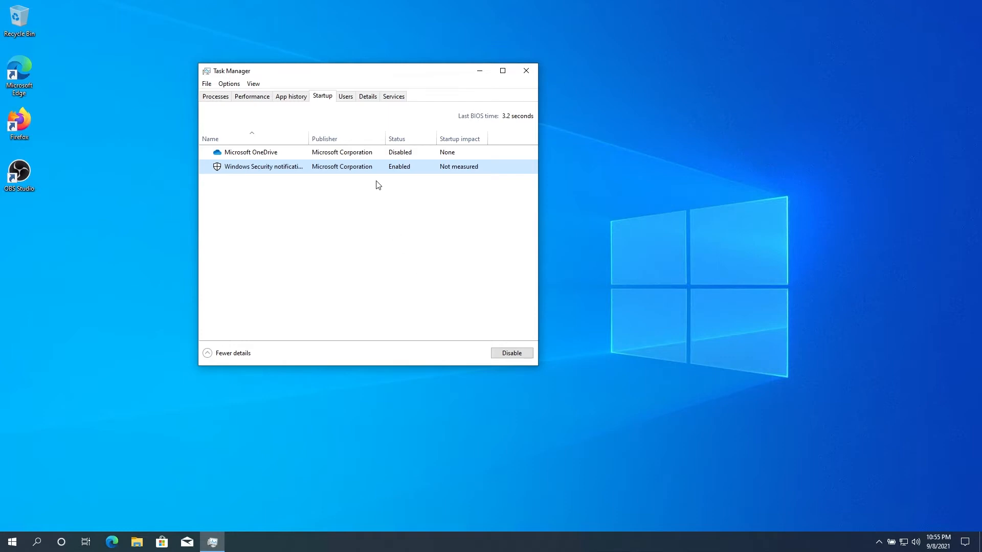
- Enable Microsoft OneDrive as a startup app and close Task Manager
{"action": "left_click", "coordinate": [362, 156]}
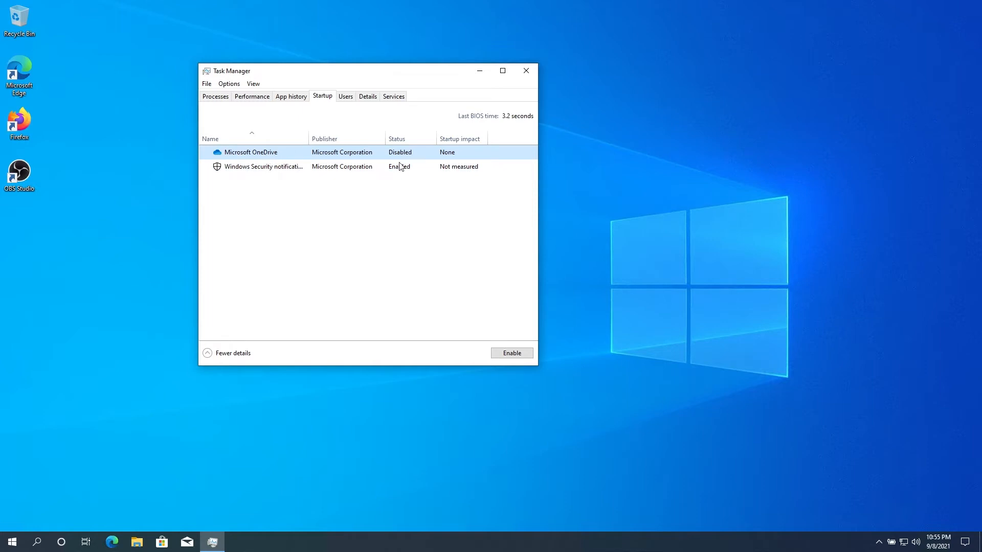
{"action": "left_click", "coordinate": [519, 361]}
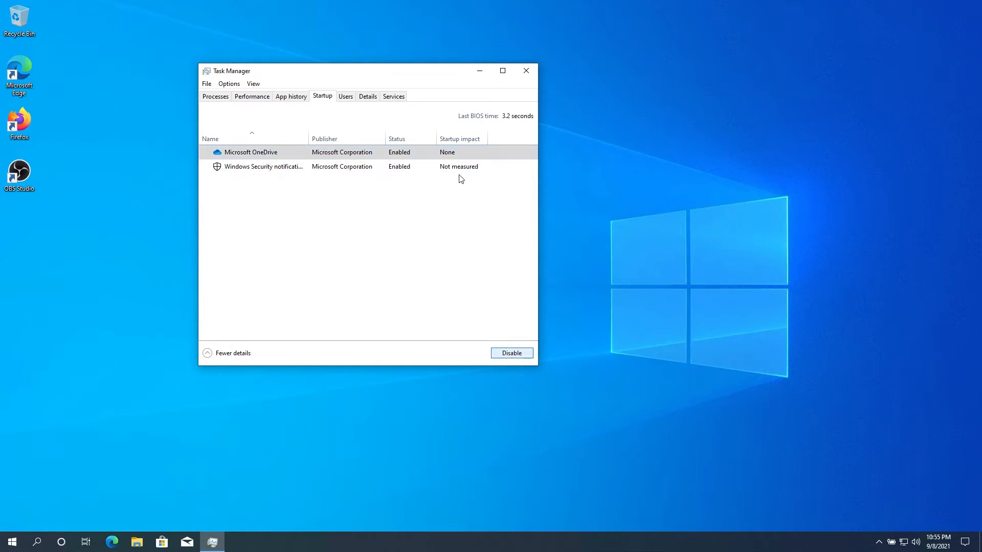
{"action": "left_click", "coordinate": [527, 73]}
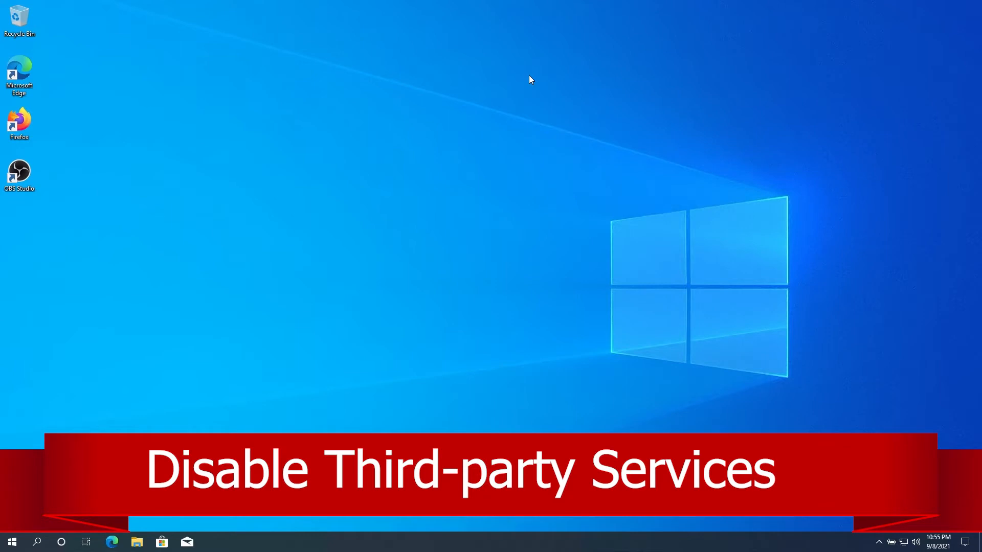
- Open System Configuration with msconfig and hide all Microsoft services in the list of services
{"action": "left_click", "coordinate": [13, 544]}
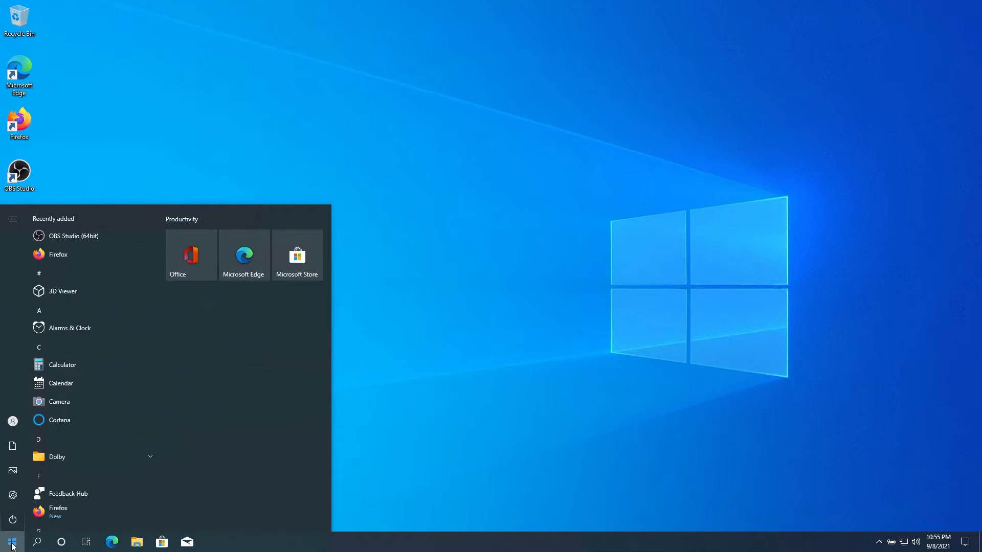
{"action": "type", "text": "msconfig"}
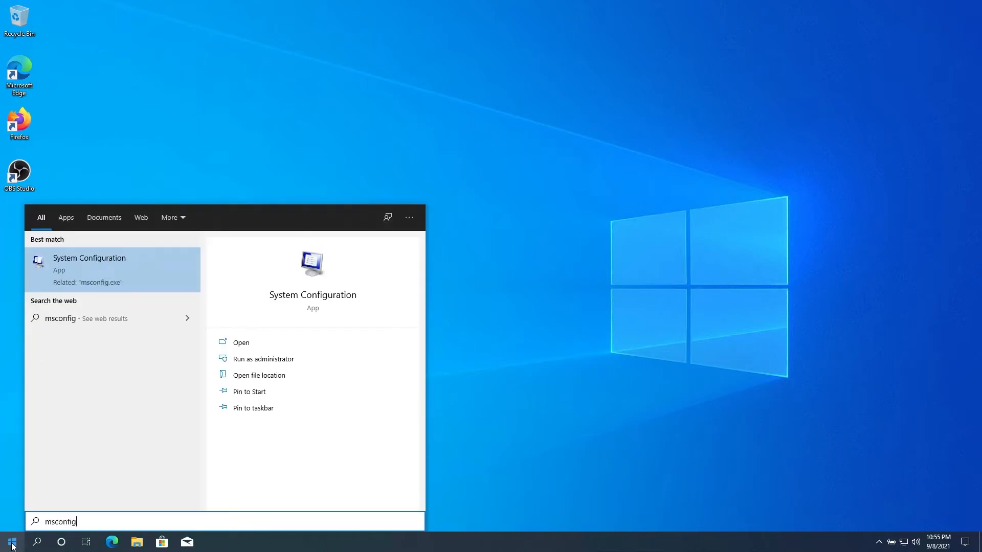
{"action": "left_click", "coordinate": [99, 273]}
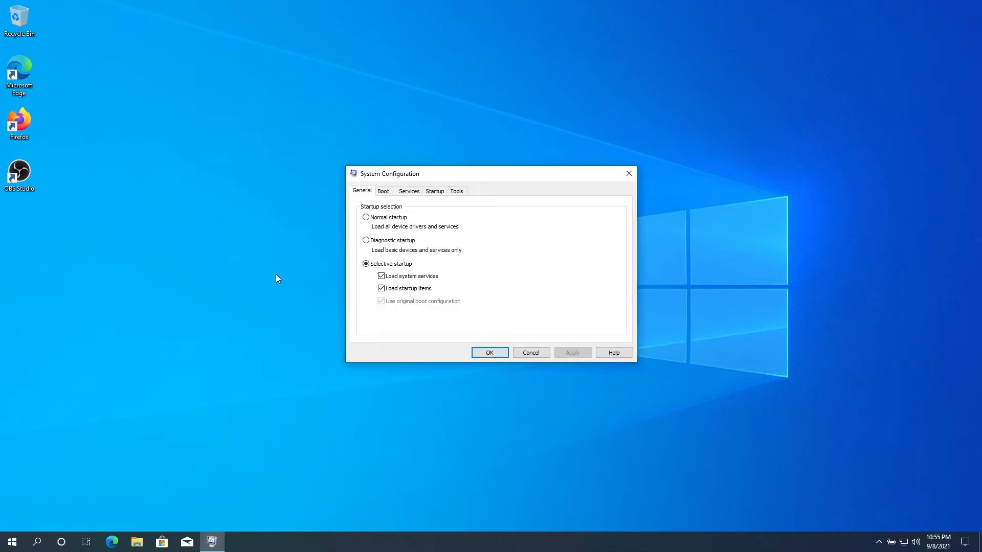
{"action": "left_click", "coordinate": [417, 197]}
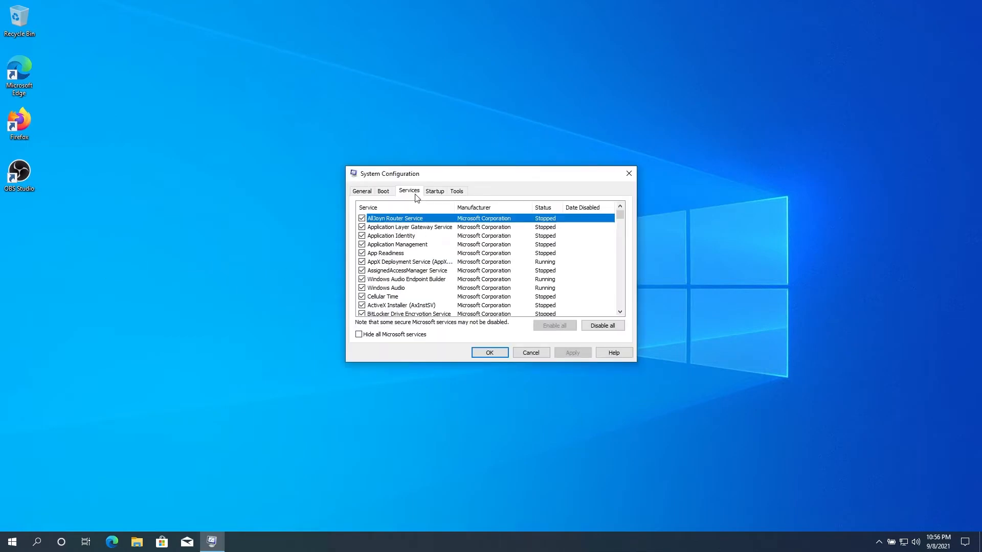
{"action": "left_click", "coordinate": [370, 336]}
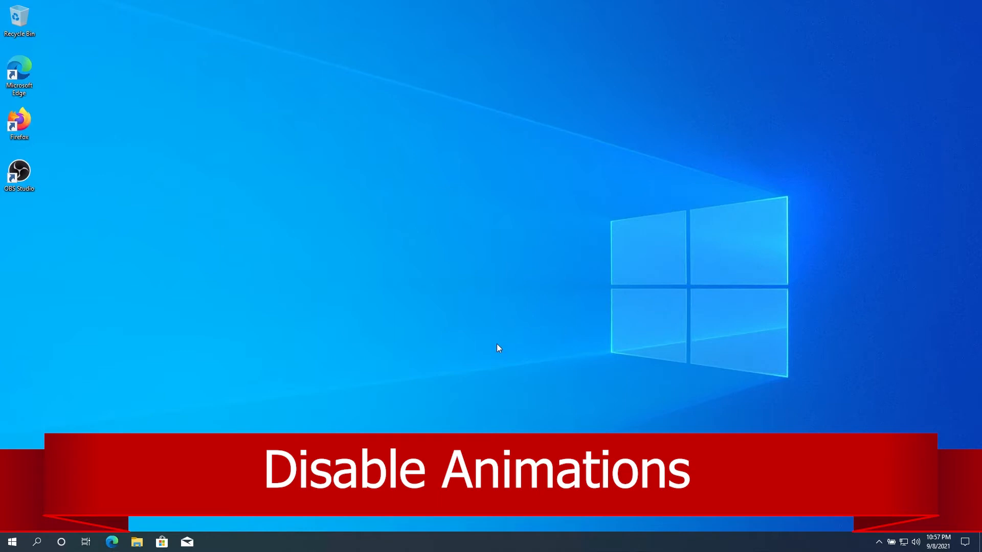
- Open the System Properties dialog by searching for sysdm.cpl
{"action": "key", "text": "super+r"}
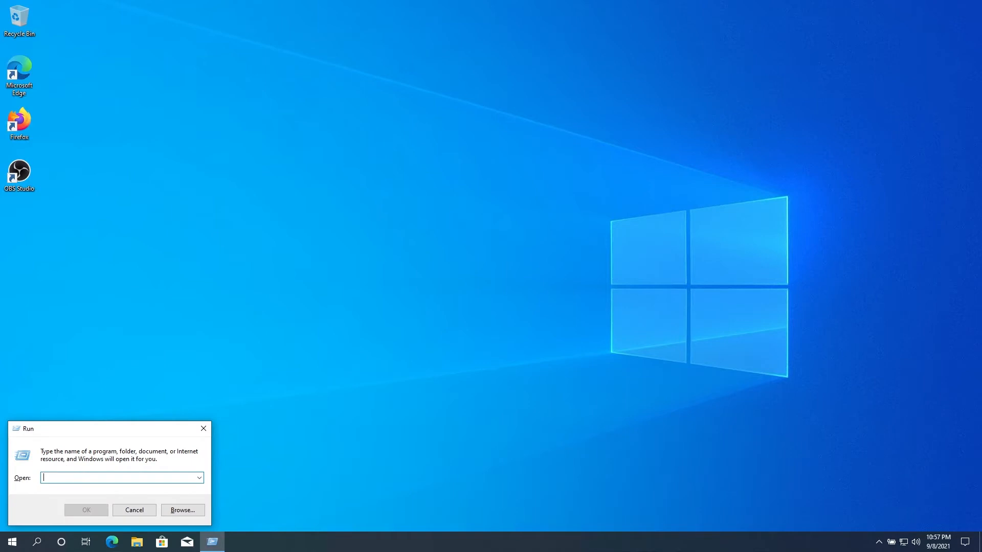
{"action": "left_click", "coordinate": [18, 546]}
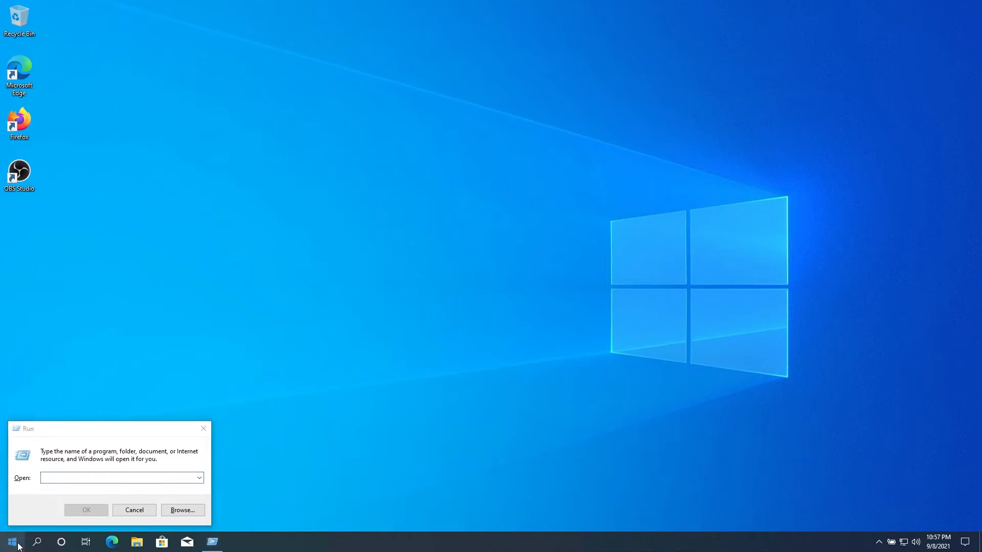
{"action": "left_click", "coordinate": [18, 547]}
{"action": "type", "text": "sy"}
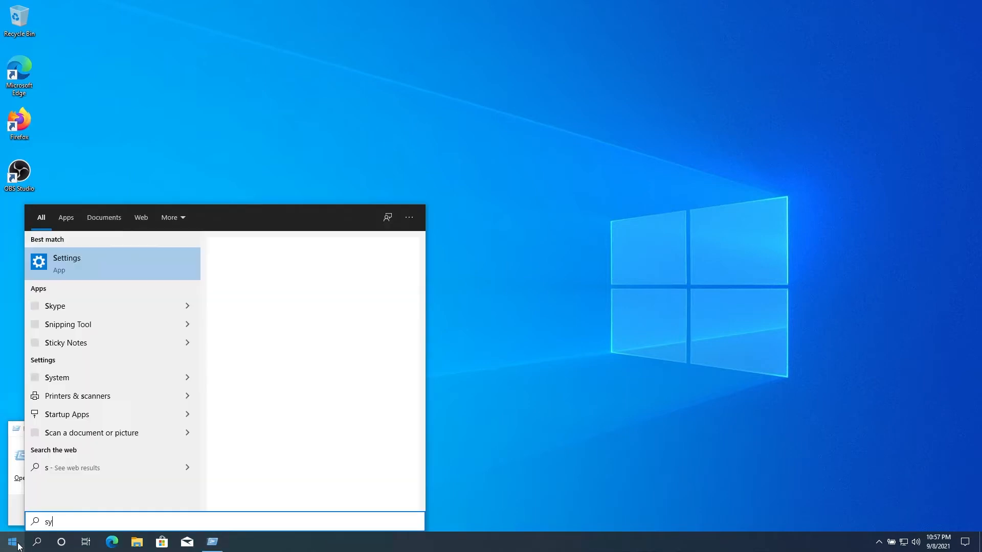
{"action": "type", "text": "sdm.cpl"}
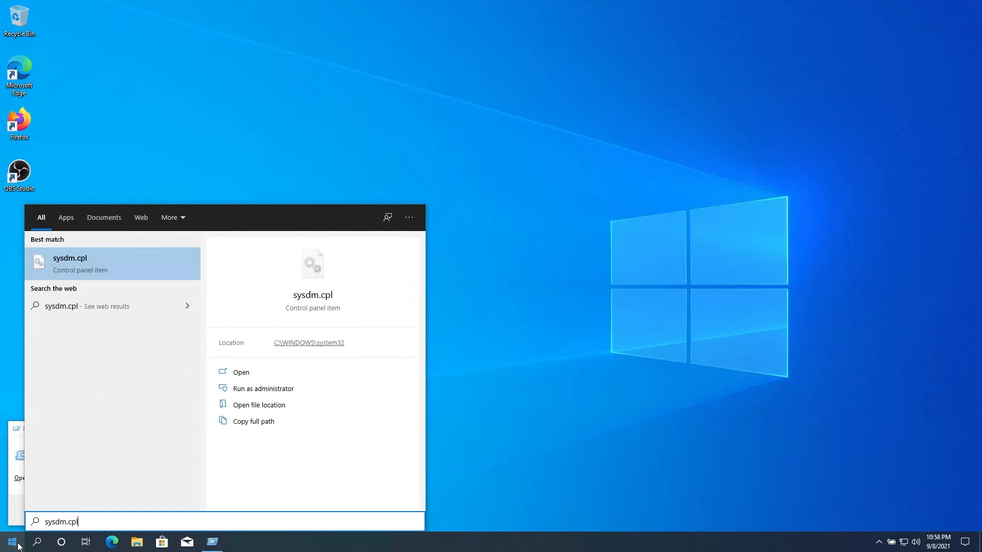
{"action": "key", "text": "Return"}
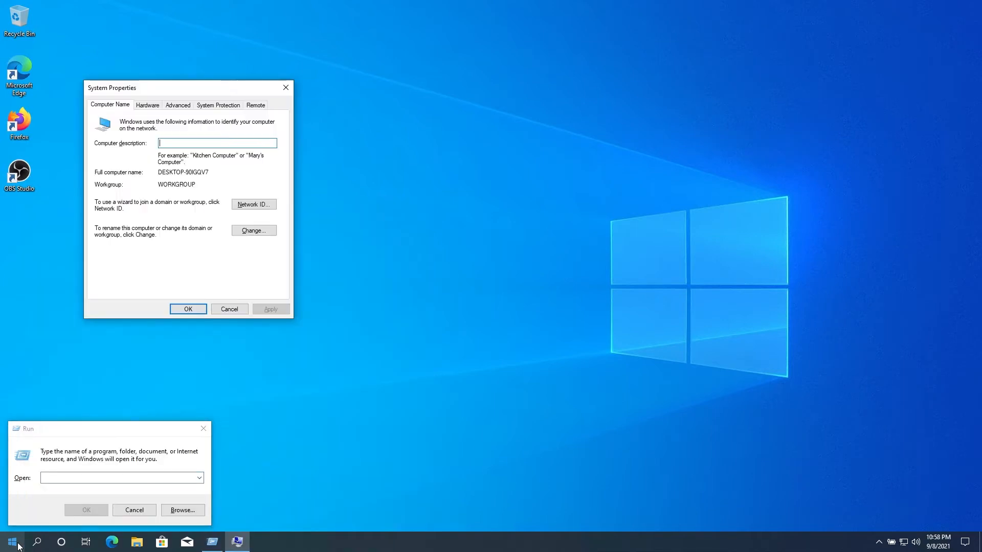
- Set the visual effects in Performance Options to Adjust for best performance, apply the change, and close the open dialogs
{"action": "left_click", "coordinate": [184, 108]}
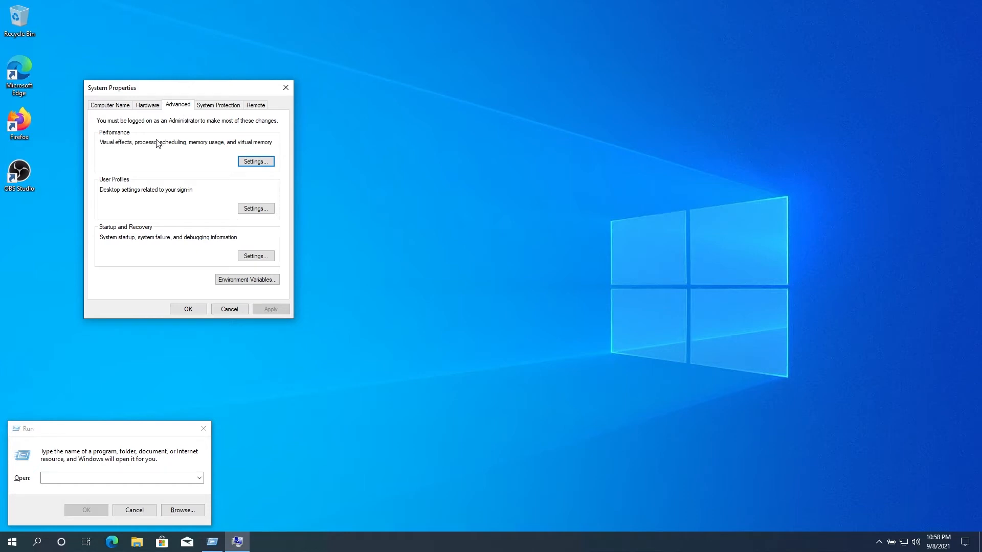
{"action": "left_click", "coordinate": [254, 162]}
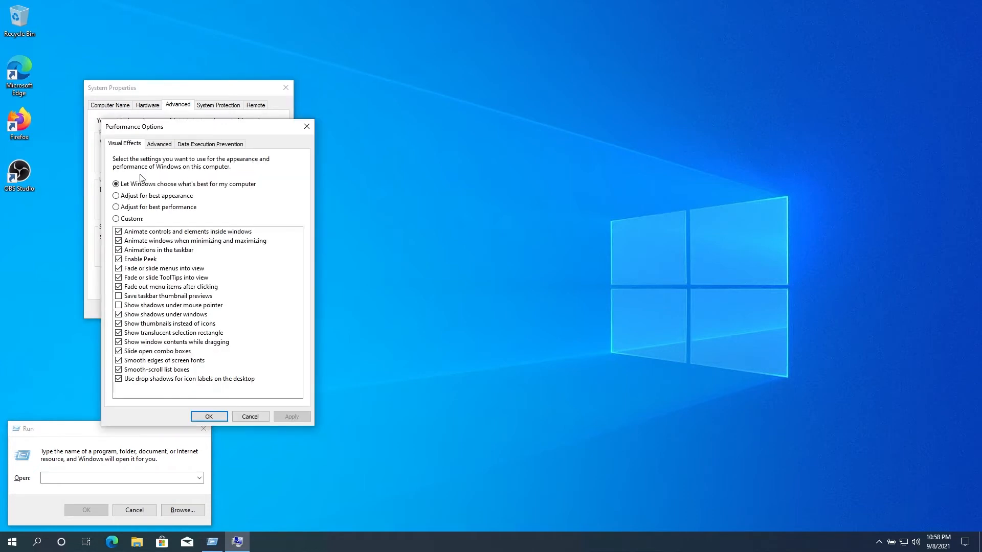
{"action": "left_click", "coordinate": [169, 210]}
{"action": "left_click", "coordinate": [291, 416]}
{"action": "left_click", "coordinate": [217, 417]}
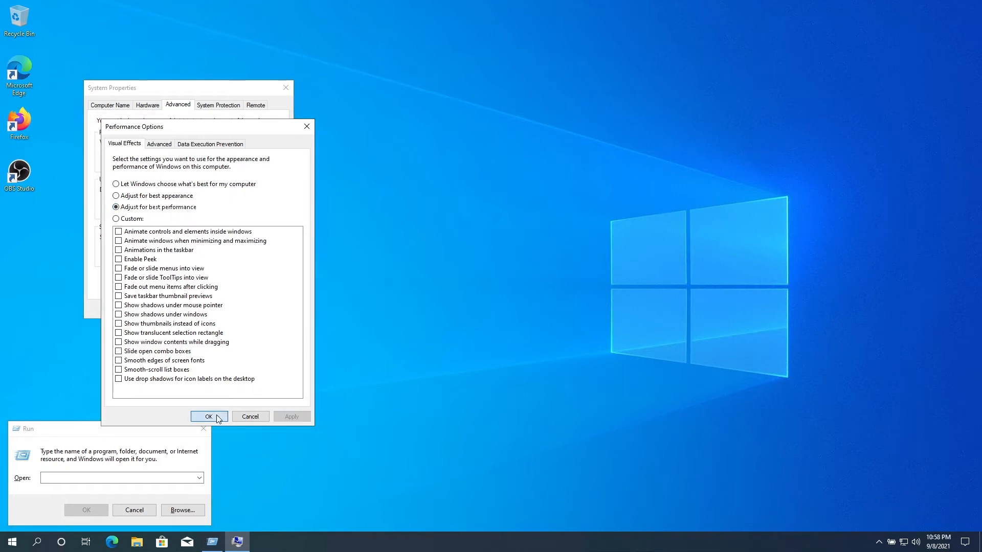
{"action": "left_click", "coordinate": [193, 310]}
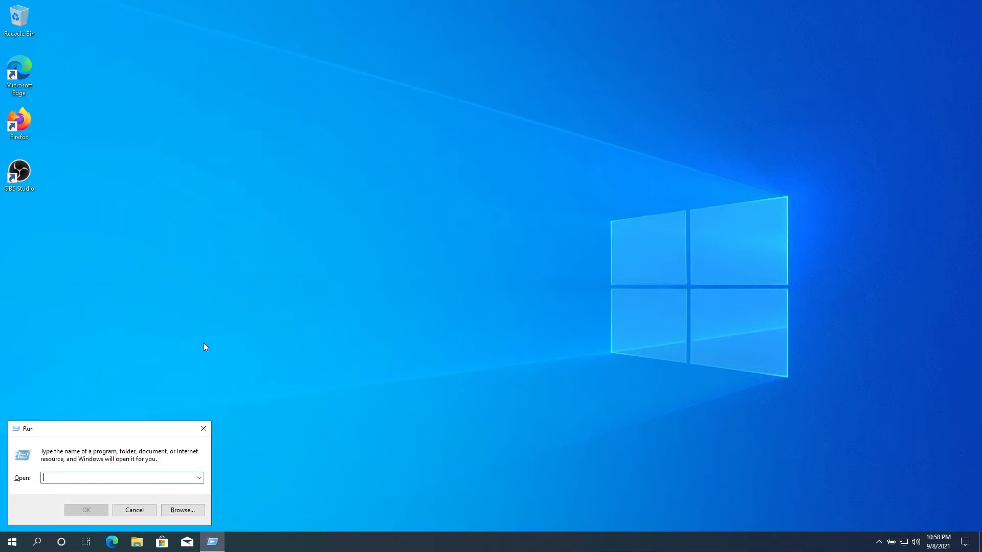
{"action": "left_click", "coordinate": [204, 429]}
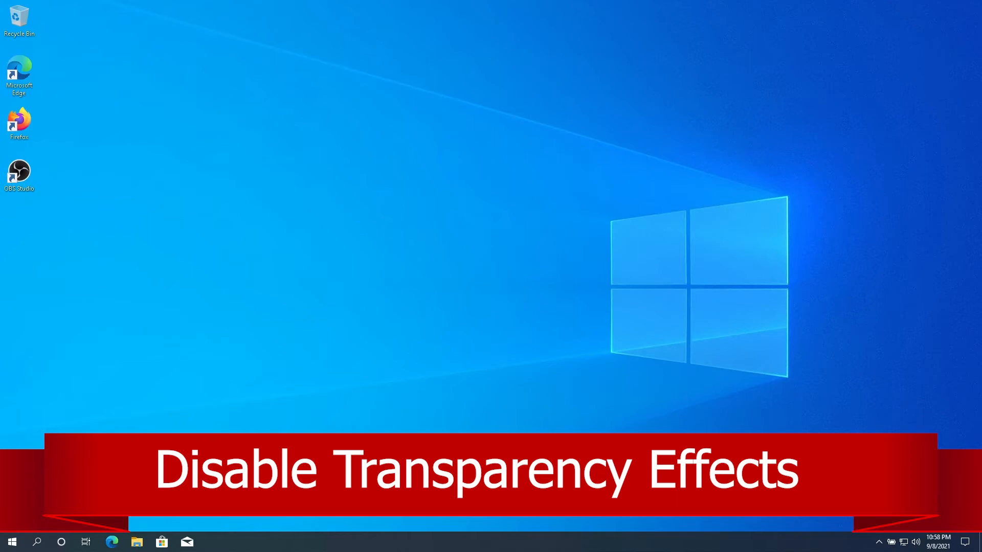
- Turn off Transparency effects in the Colors section of the Windows 10 Personalization settings
{"action": "left_click", "coordinate": [12, 542]}
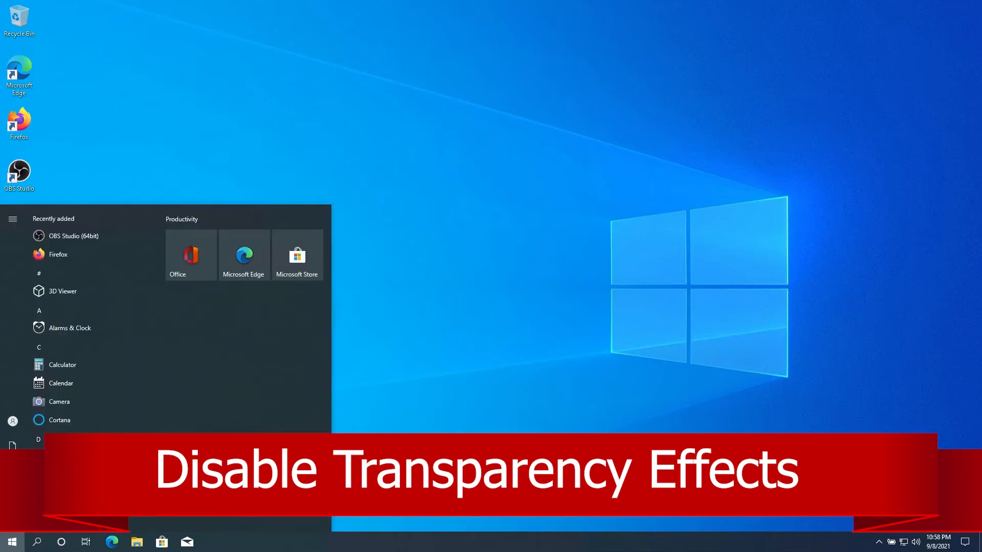
{"action": "left_click", "coordinate": [16, 495]}
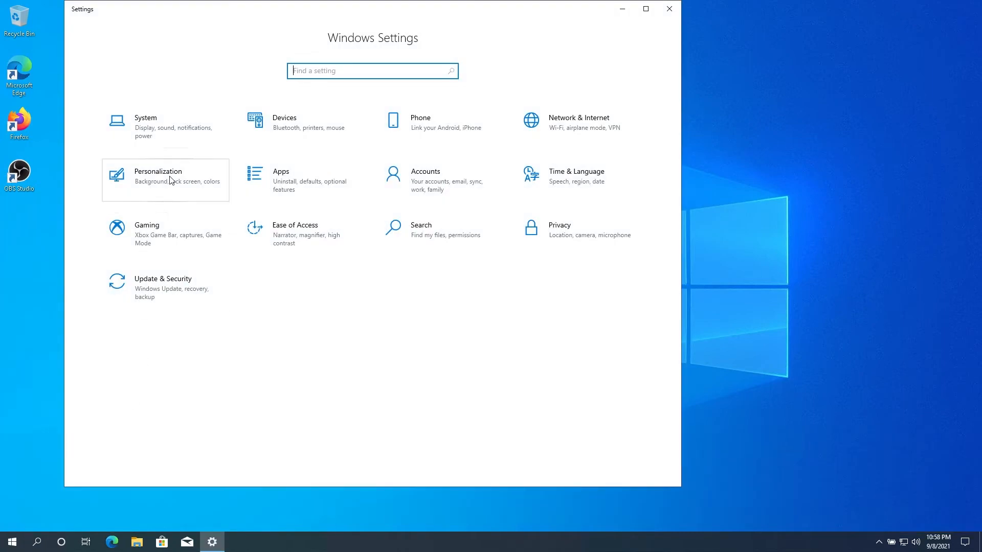
{"action": "left_click", "coordinate": [170, 179]}
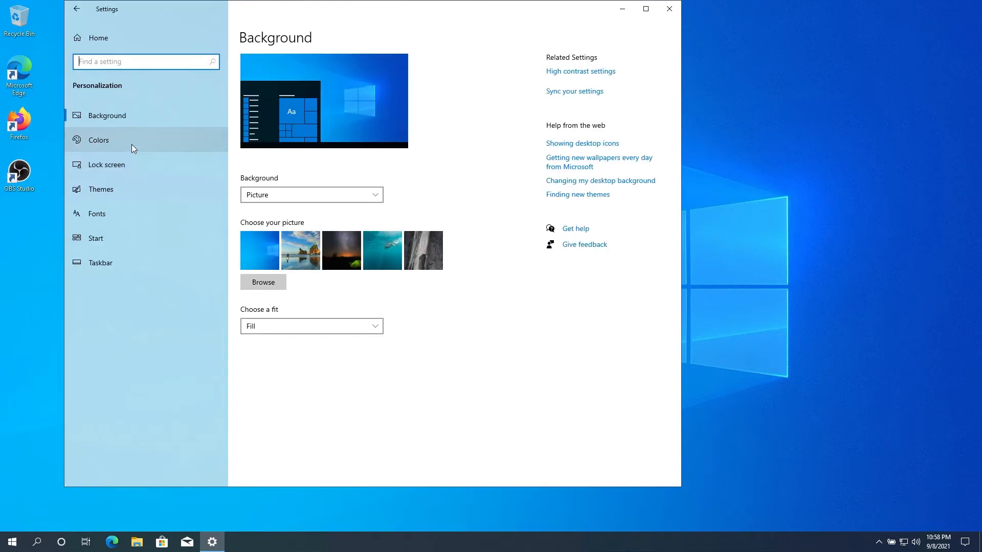
{"action": "left_click", "coordinate": [131, 144]}
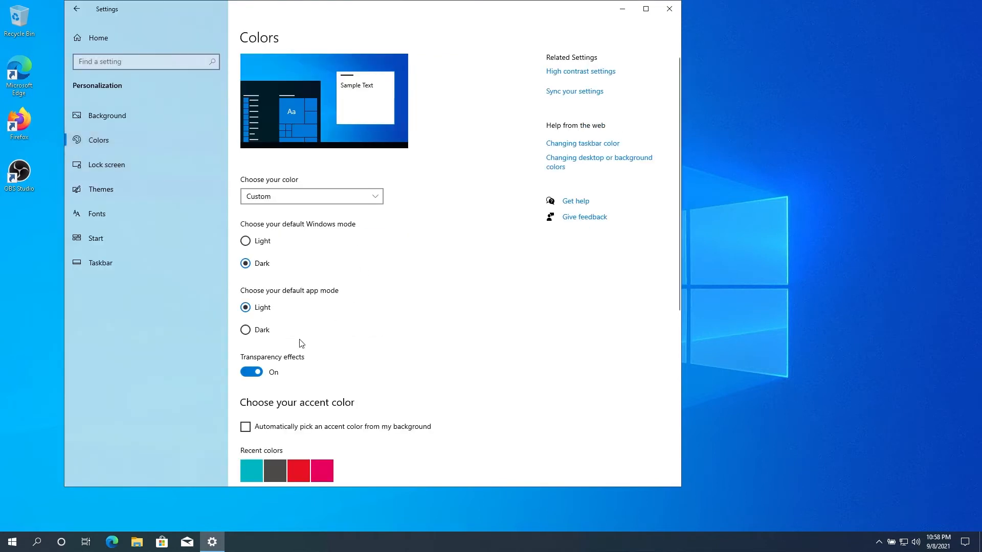
{"action": "left_click", "coordinate": [254, 374]}
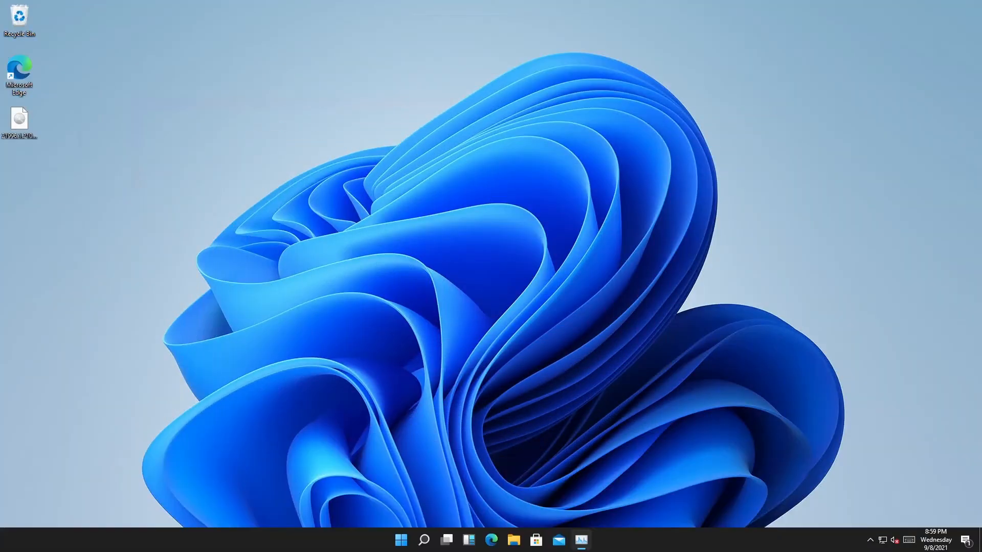
- Turn off Transparency effects in the Colors section of the Windows 11 Personalization settings
{"action": "left_click", "coordinate": [412, 541]}
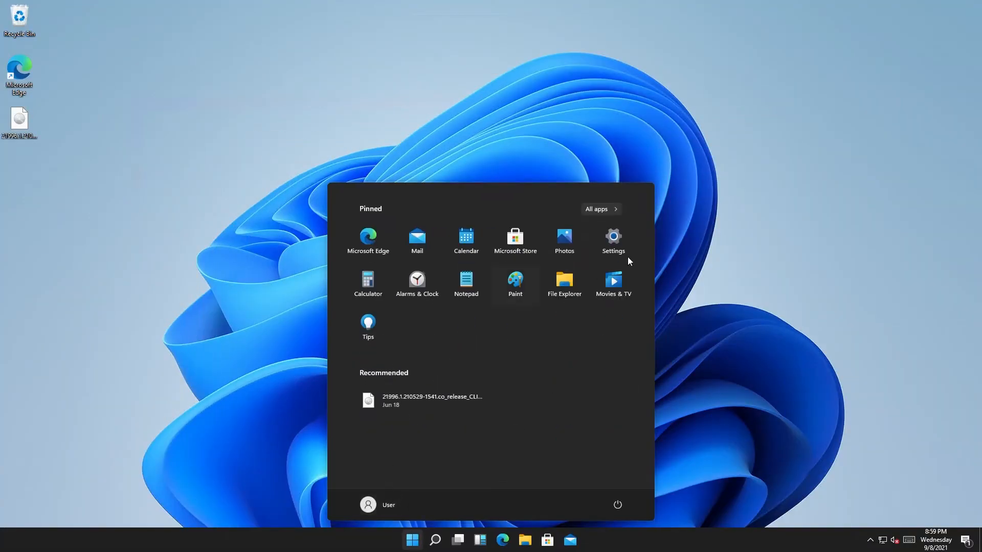
{"action": "left_click", "coordinate": [614, 242]}
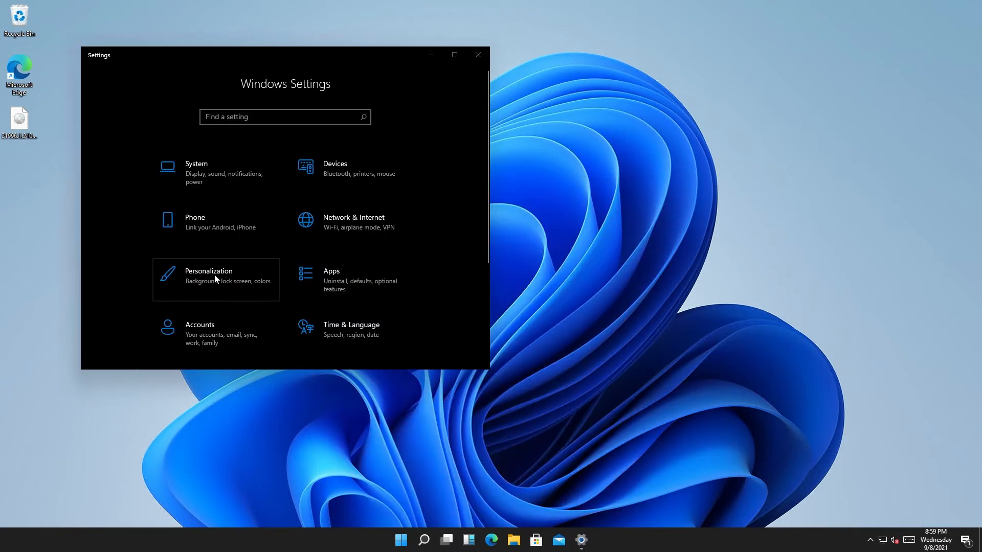
{"action": "left_click", "coordinate": [215, 278]}
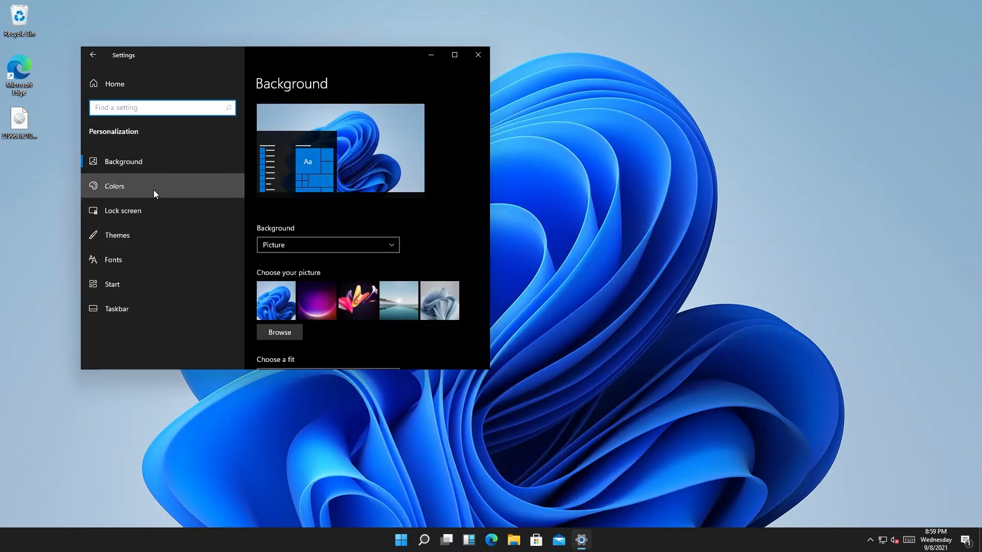
{"action": "left_click", "coordinate": [154, 191]}
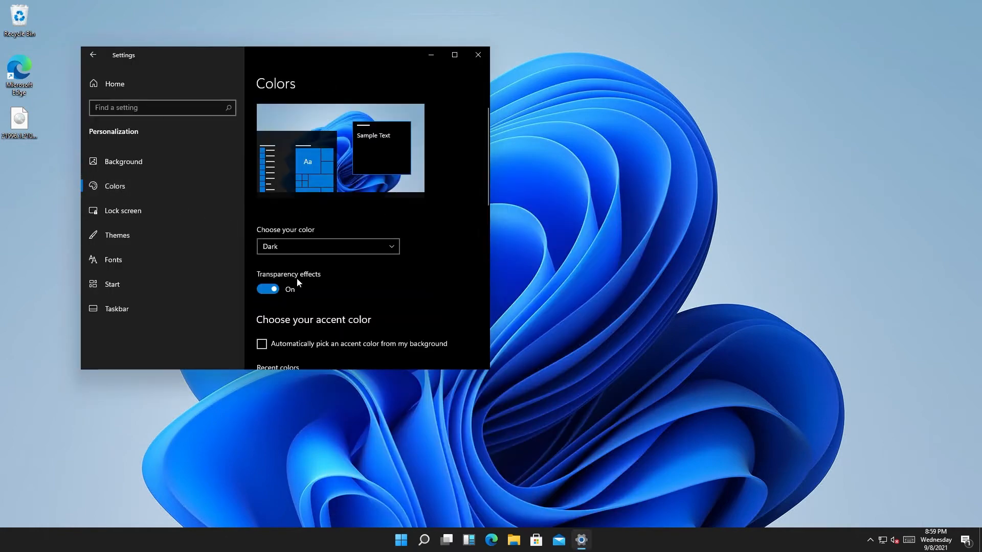
{"action": "left_click", "coordinate": [269, 290]}
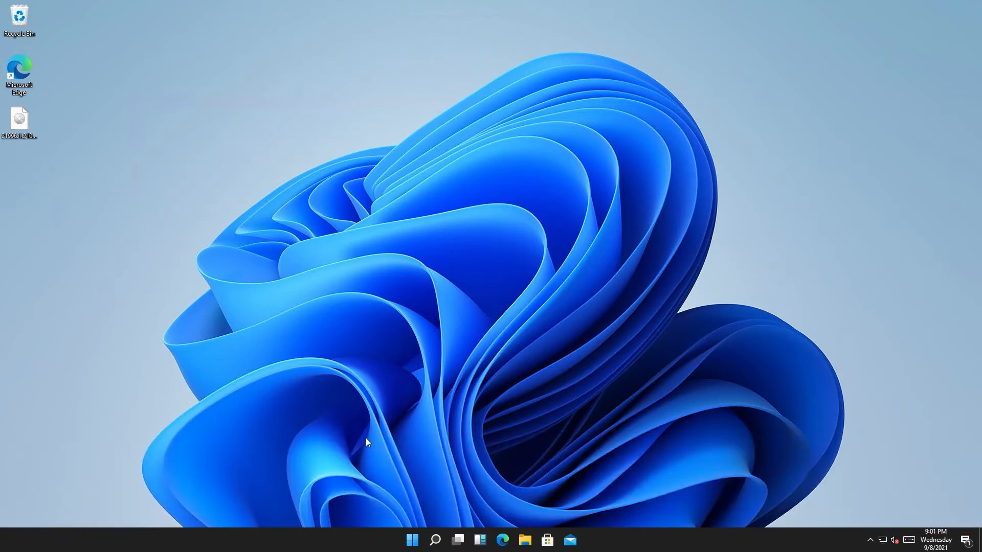
- Open the Control Panel by searching for "con"
{"action": "left_click", "coordinate": [412, 540]}
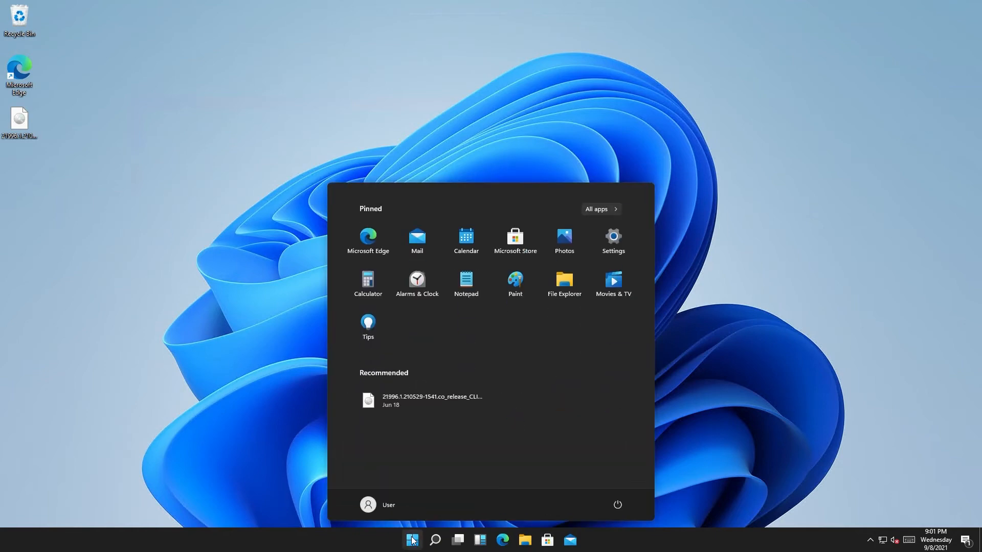
{"action": "type", "text": "con"}
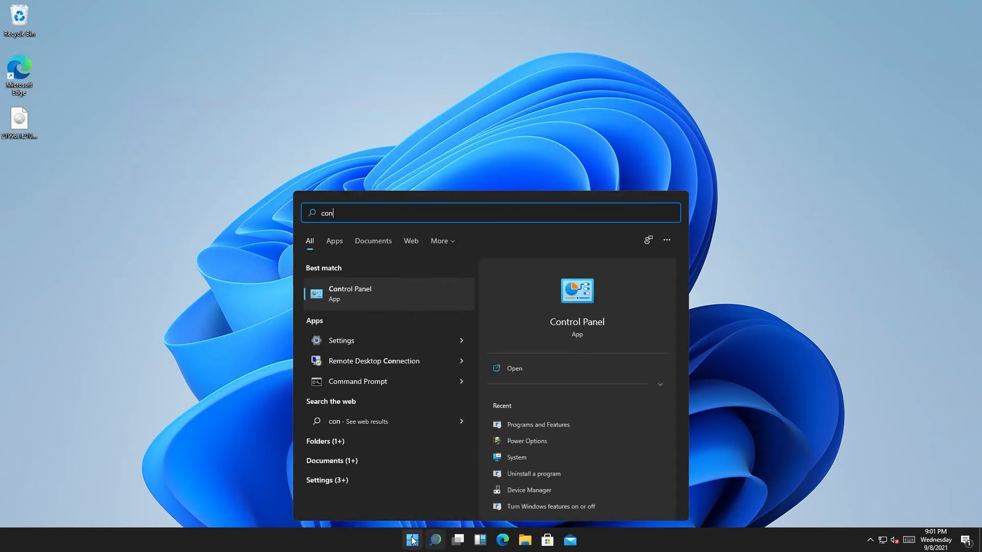
{"action": "left_click", "coordinate": [368, 299]}
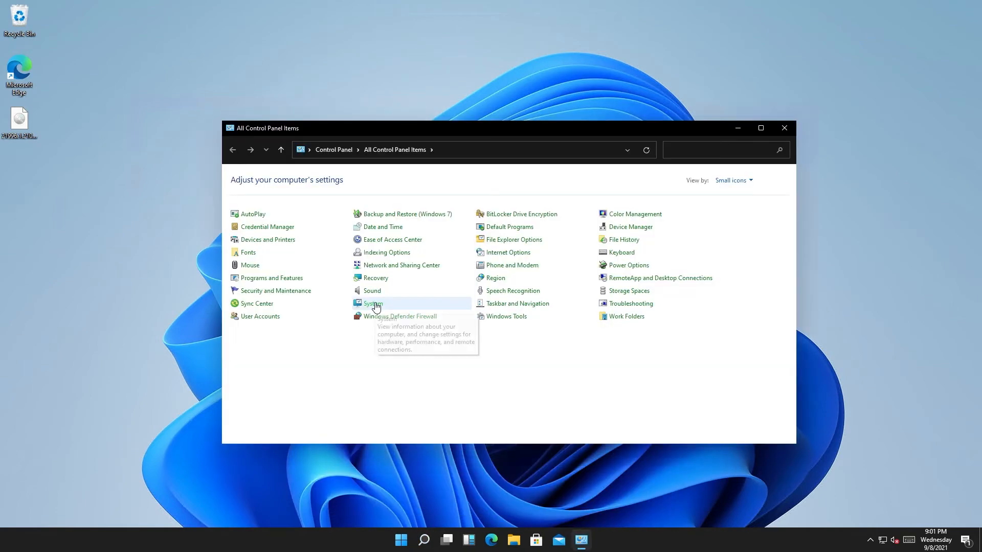
- Switch the Control Panel view to Category and back to Small icons
{"action": "left_click", "coordinate": [747, 181]}
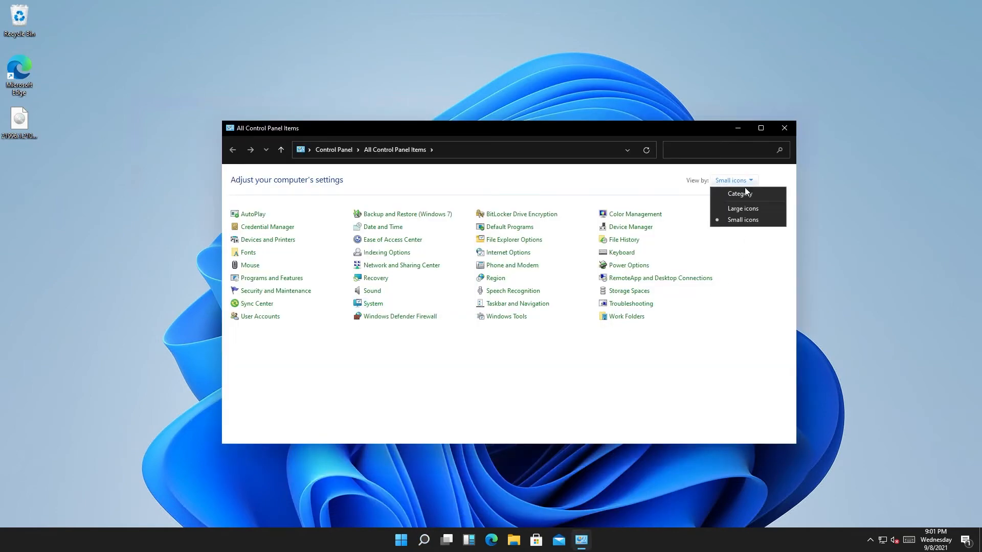
{"action": "left_click", "coordinate": [741, 195]}
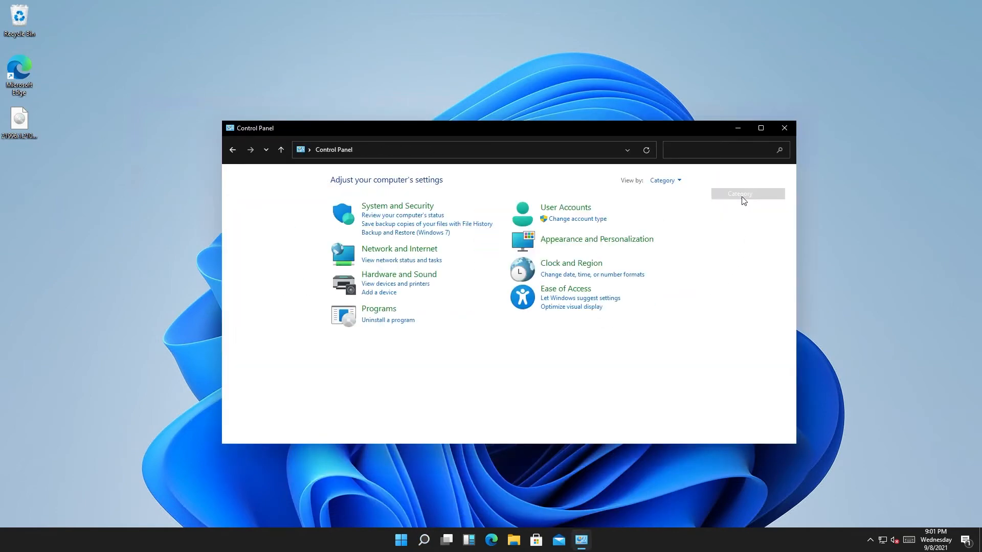
{"action": "left_click", "coordinate": [665, 180]}
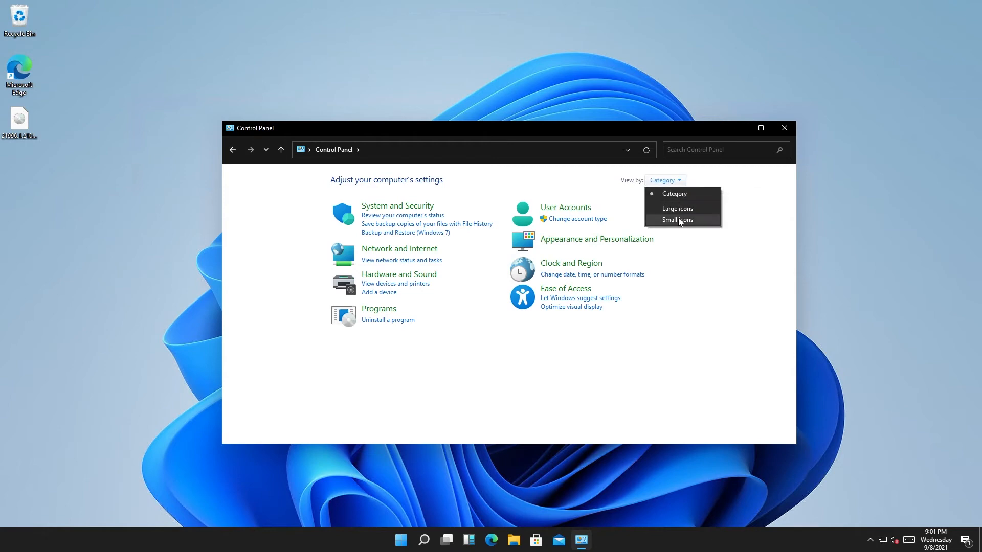
{"action": "left_click", "coordinate": [682, 218]}
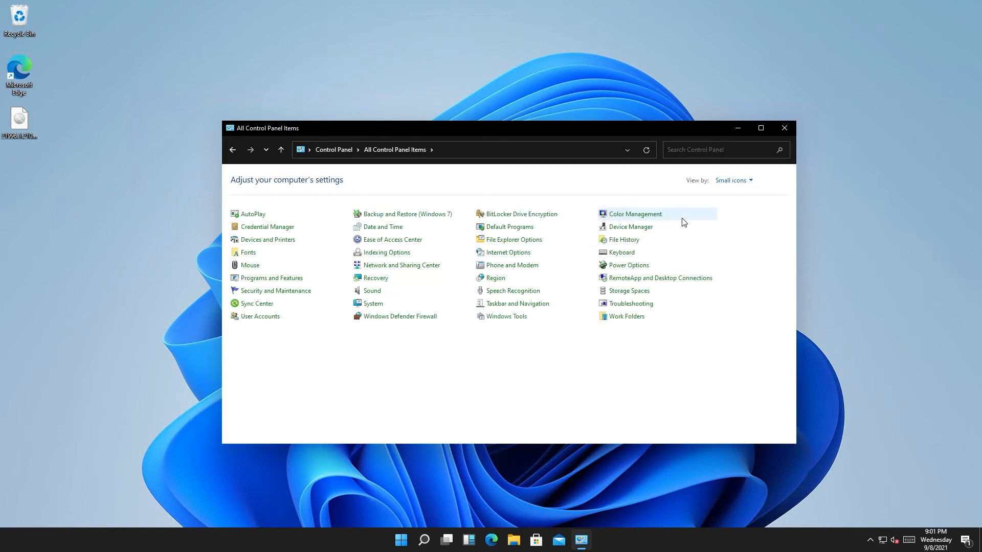
- Open Power Options, show the additional plans, select the High performance power plan, and return to the previous page
{"action": "left_click", "coordinate": [637, 271]}
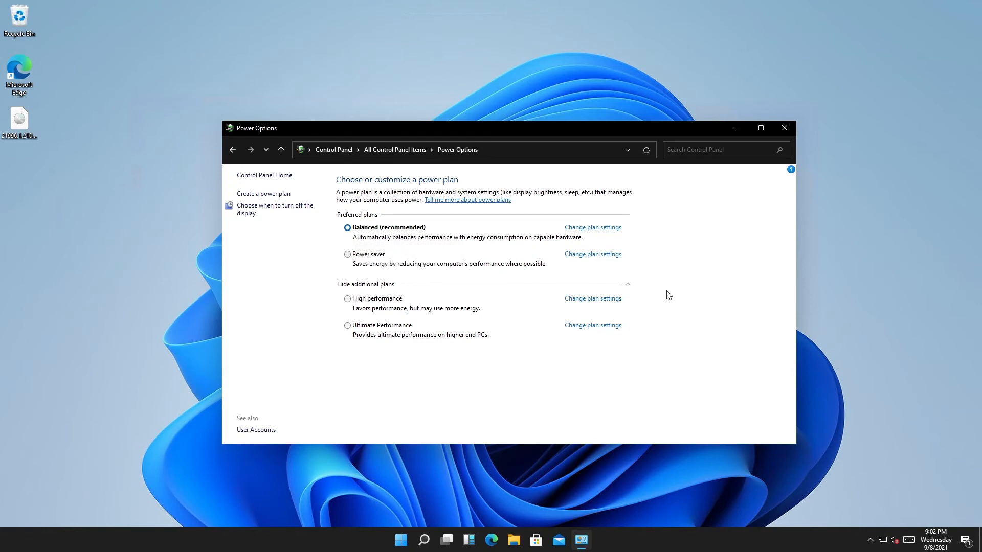
{"action": "left_click", "coordinate": [493, 284]}
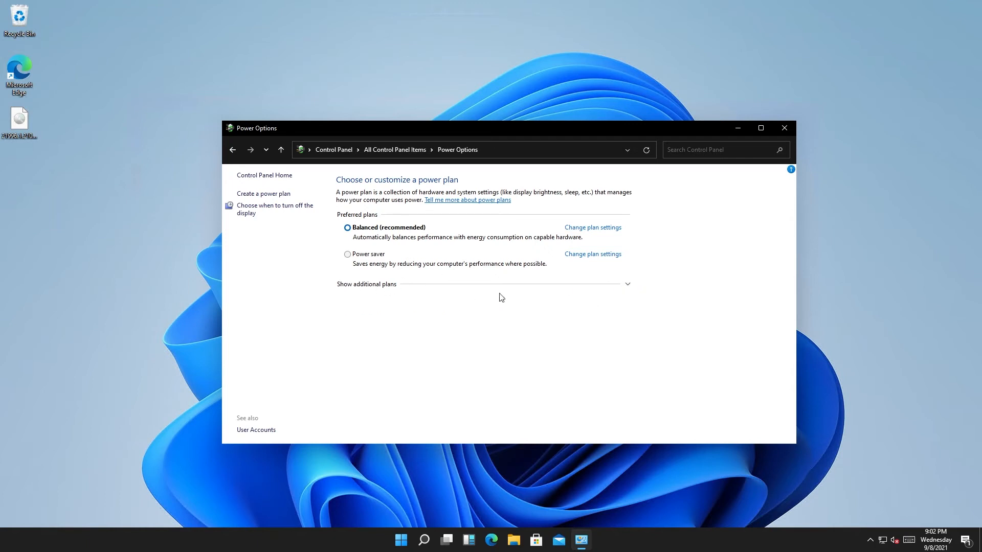
{"action": "left_click", "coordinate": [628, 286]}
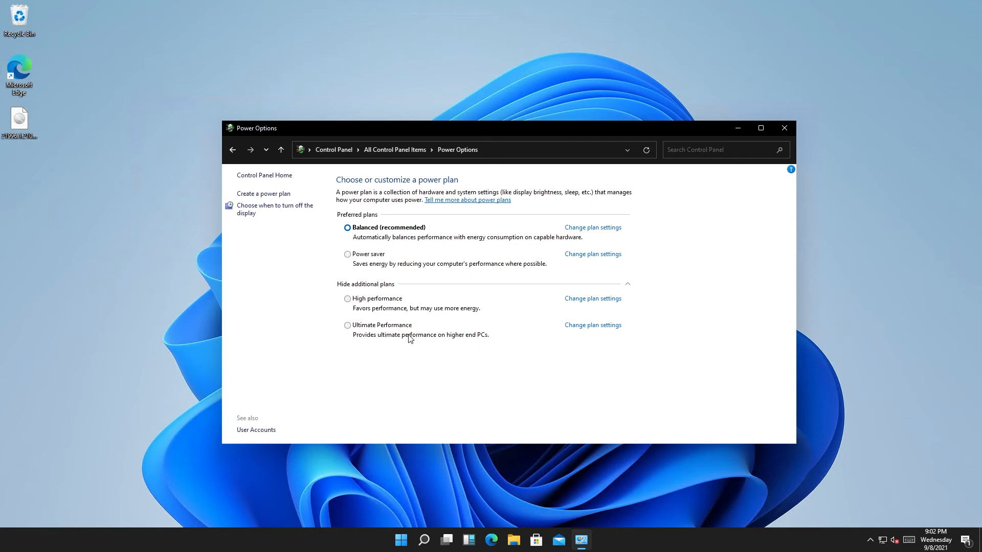
{"action": "left_click", "coordinate": [370, 303]}
{"action": "left_click", "coordinate": [236, 150]}
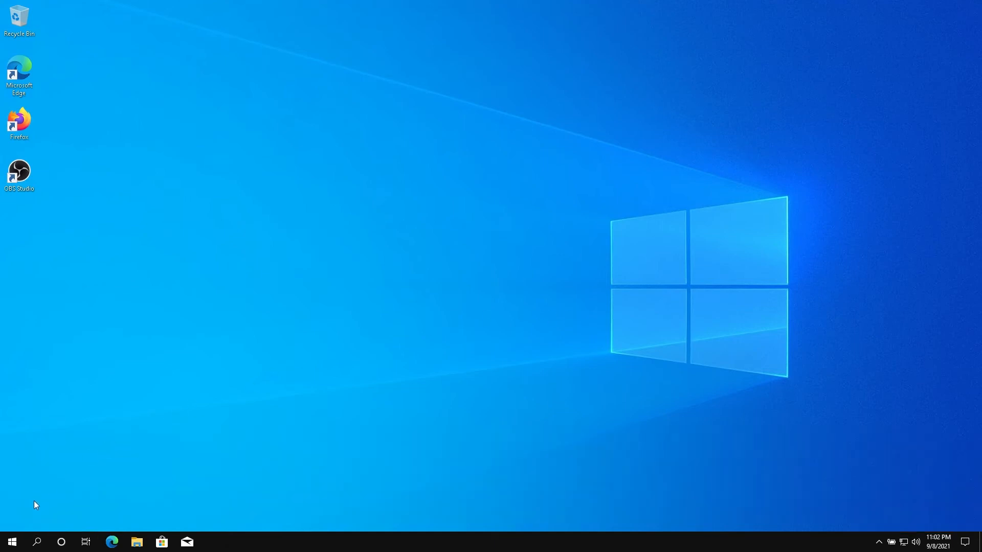
- Open Defragment and Optimize Drives on the Windows 10 desktop and optimize the C: drive
{"action": "left_click", "coordinate": [14, 543]}
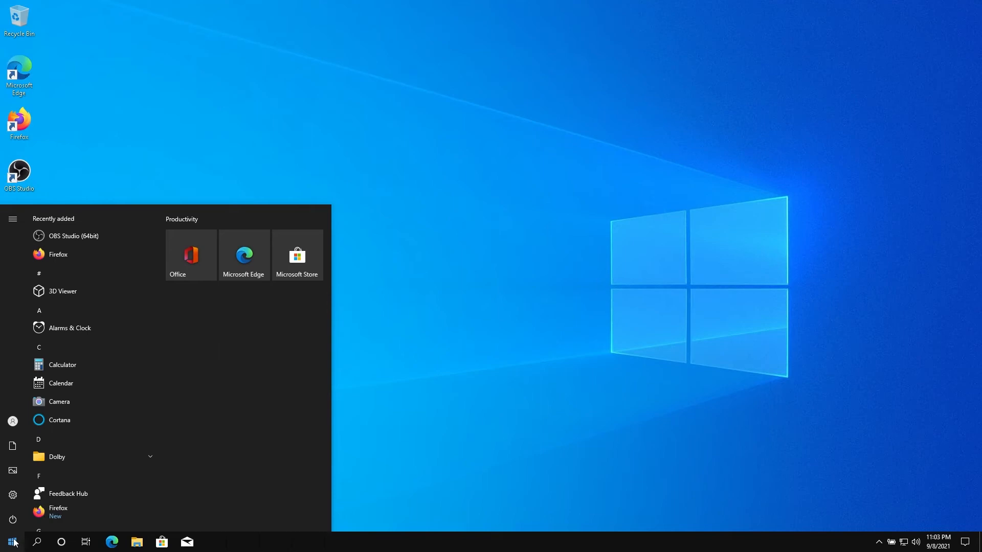
{"action": "type", "text": "defragment"}
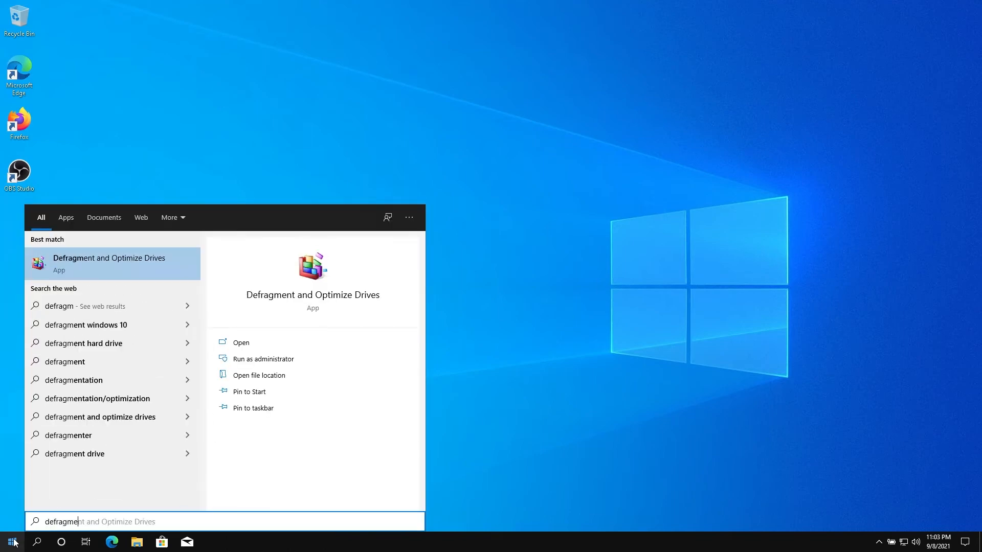
{"action": "left_click", "coordinate": [141, 262]}
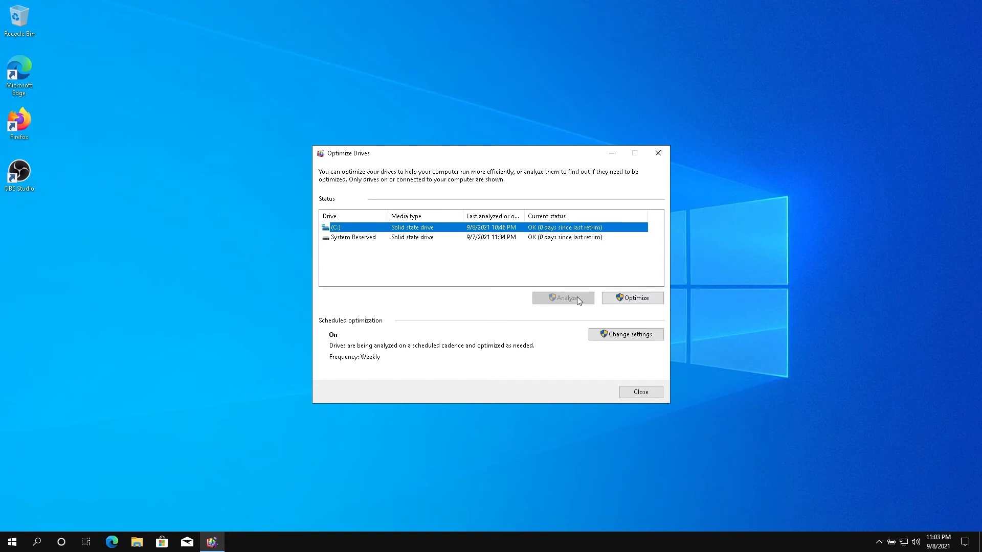
{"action": "left_click", "coordinate": [635, 300]}
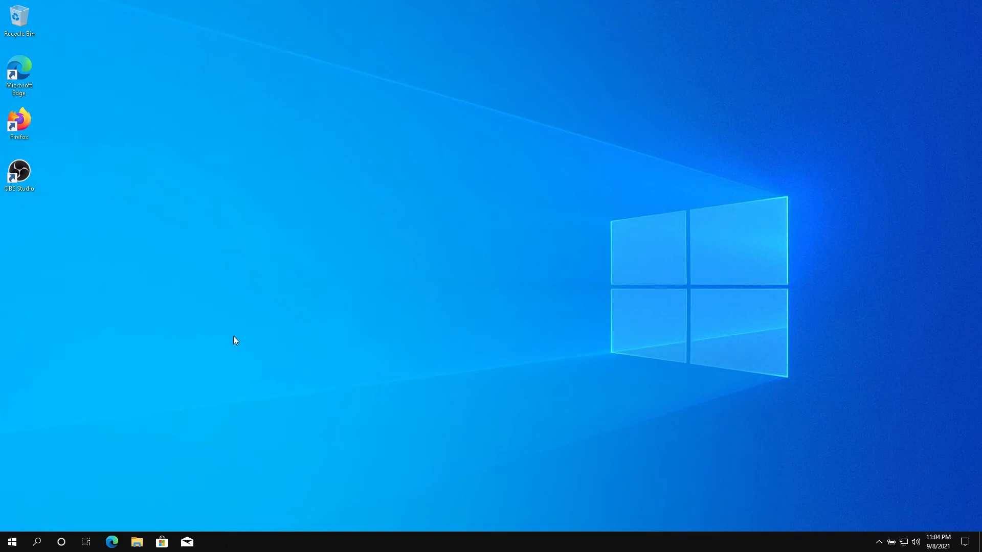
- Check the available updates on the Windows Update page of the Update & Security settings, and close Settings
{"action": "left_click", "coordinate": [13, 543]}
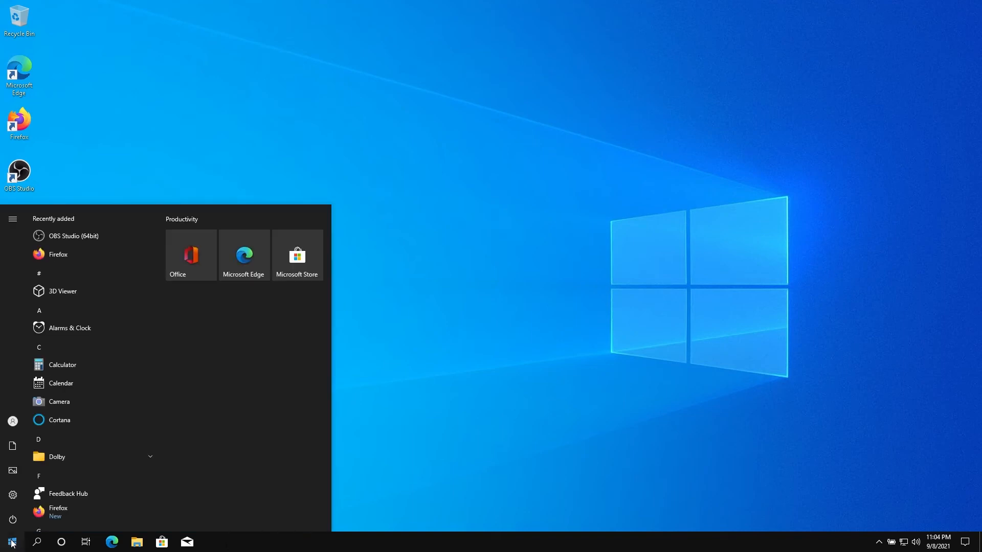
{"action": "left_click", "coordinate": [14, 495]}
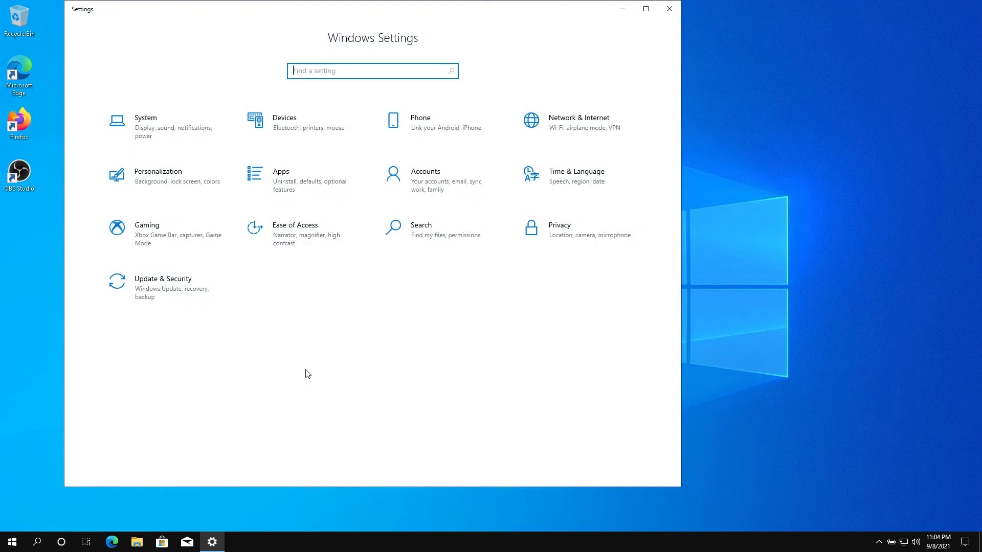
{"action": "left_click", "coordinate": [155, 295]}
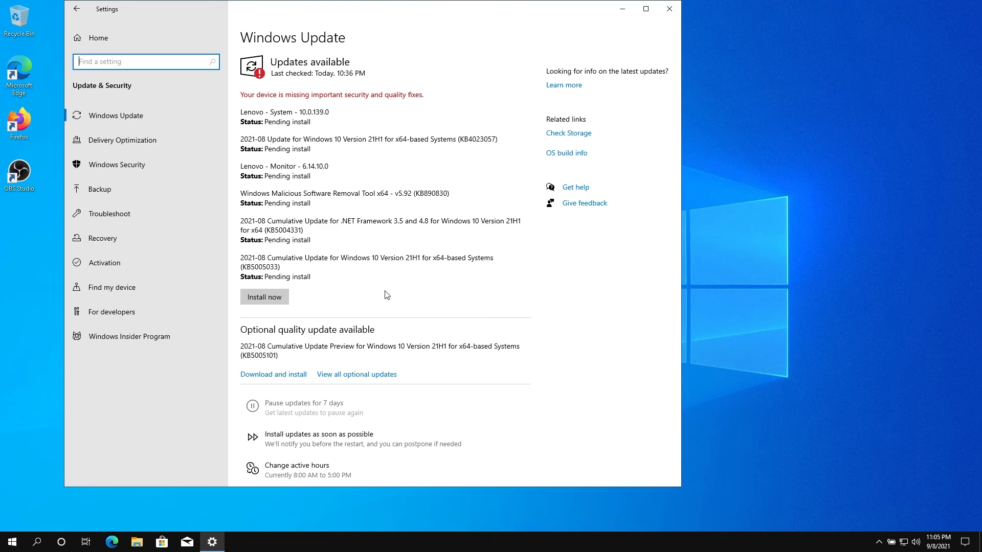
{"action": "key", "text": "alt+F4"}
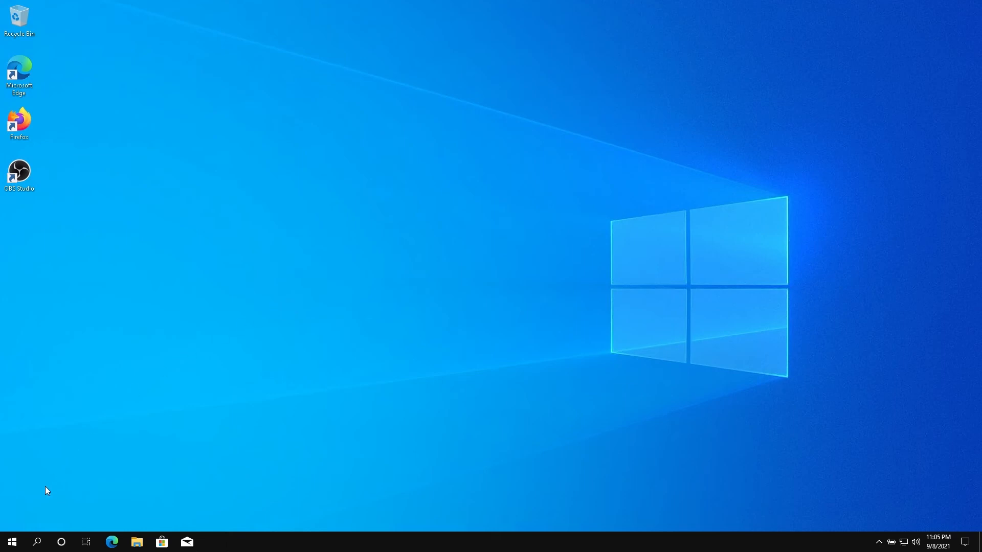
- Open Windows Security from the Update & Security settings, review the Virus & threat protection page, and close Windows Security
{"action": "left_click", "coordinate": [11, 541]}
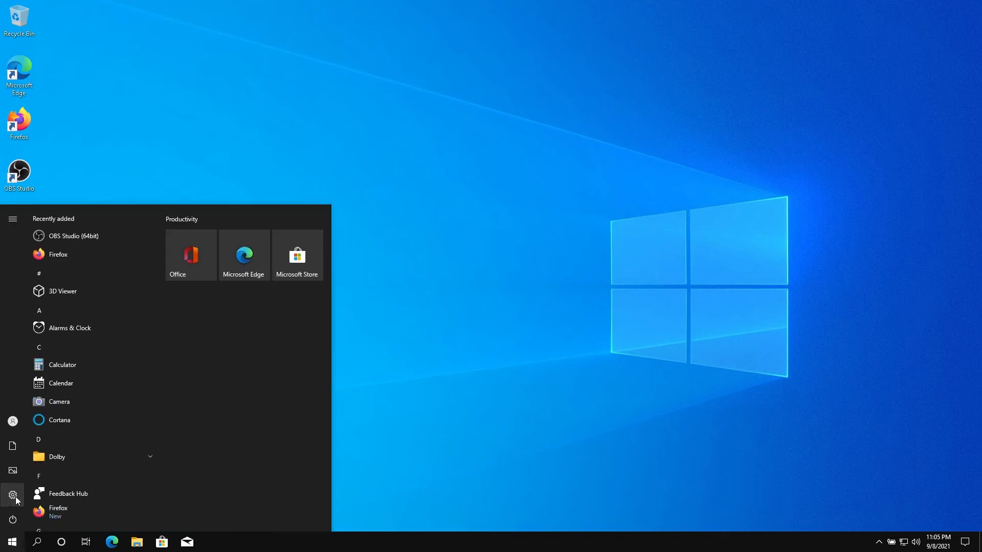
{"action": "left_click", "coordinate": [15, 496]}
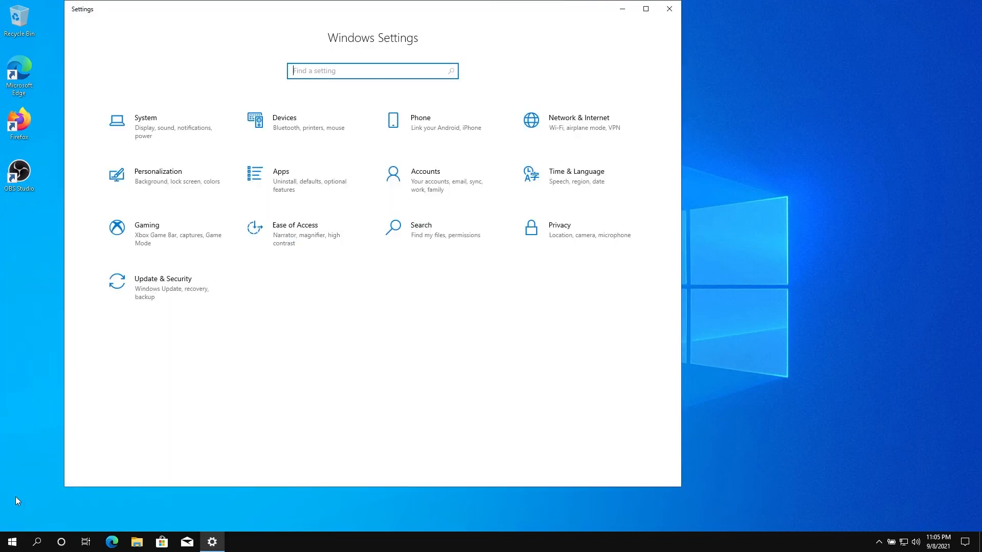
{"action": "left_click", "coordinate": [177, 287]}
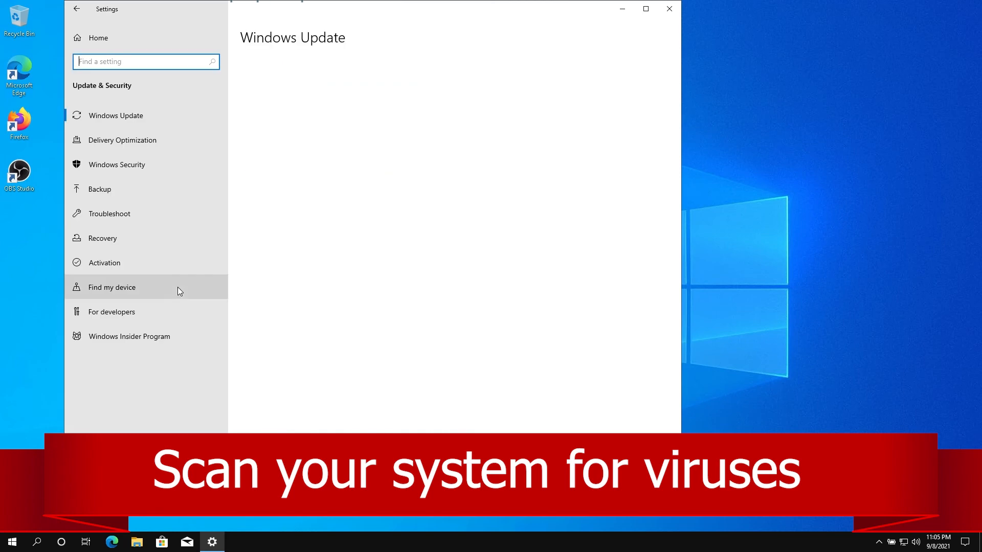
{"action": "left_click", "coordinate": [115, 168]}
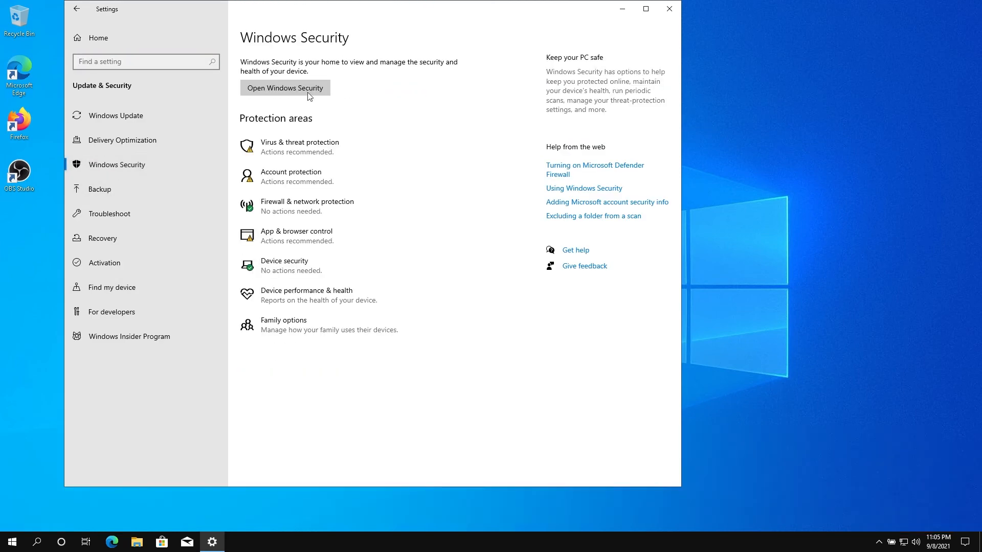
{"action": "left_click", "coordinate": [290, 91]}
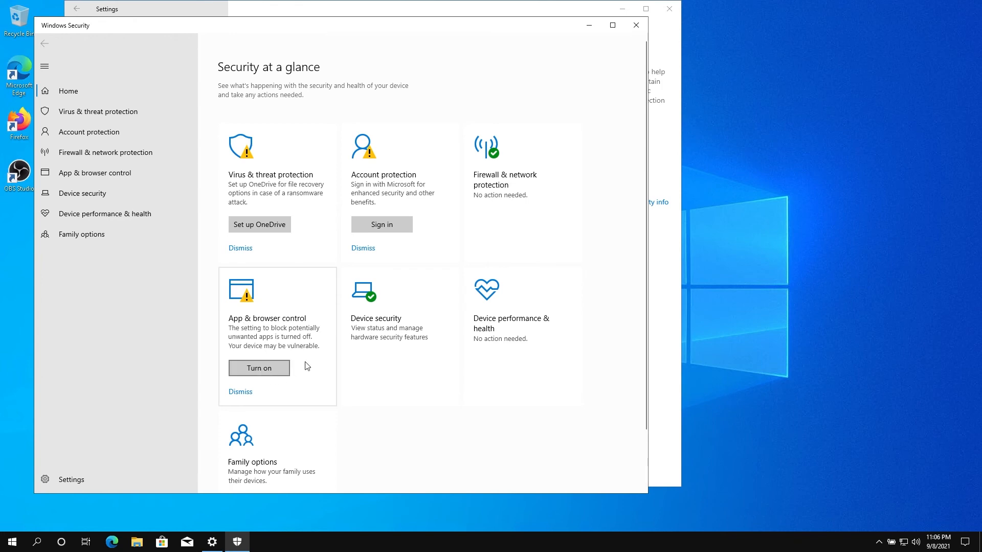
{"action": "left_click", "coordinate": [94, 115]}
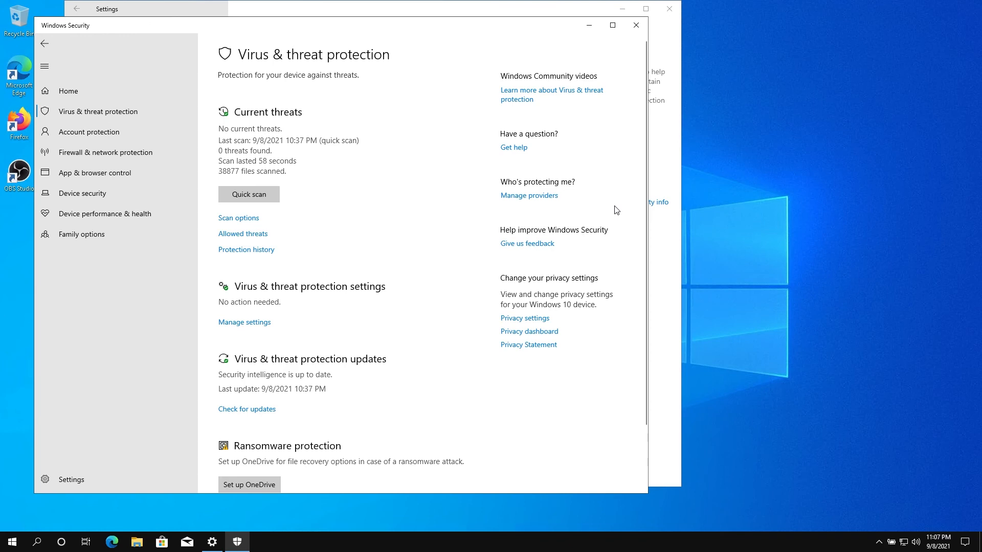
{"action": "left_click", "coordinate": [636, 25]}
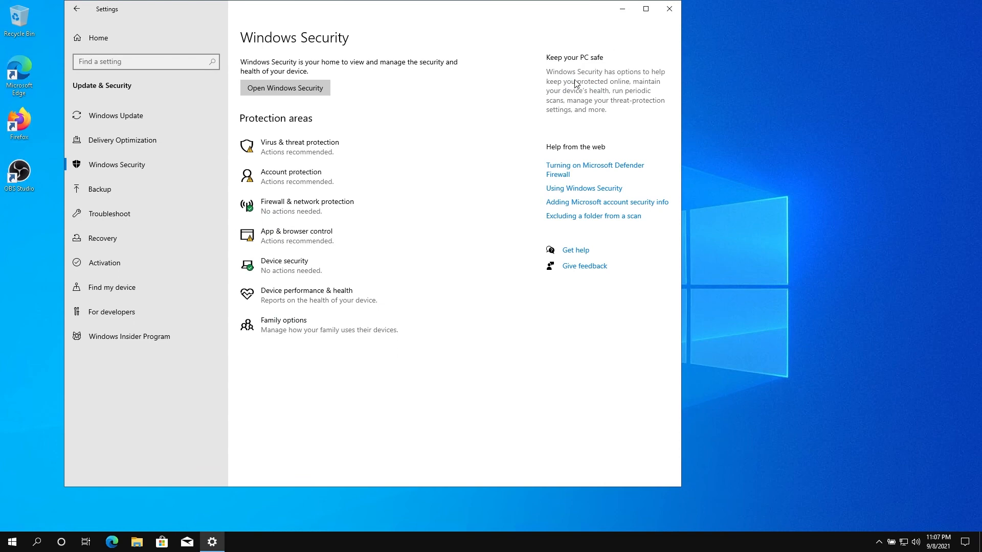